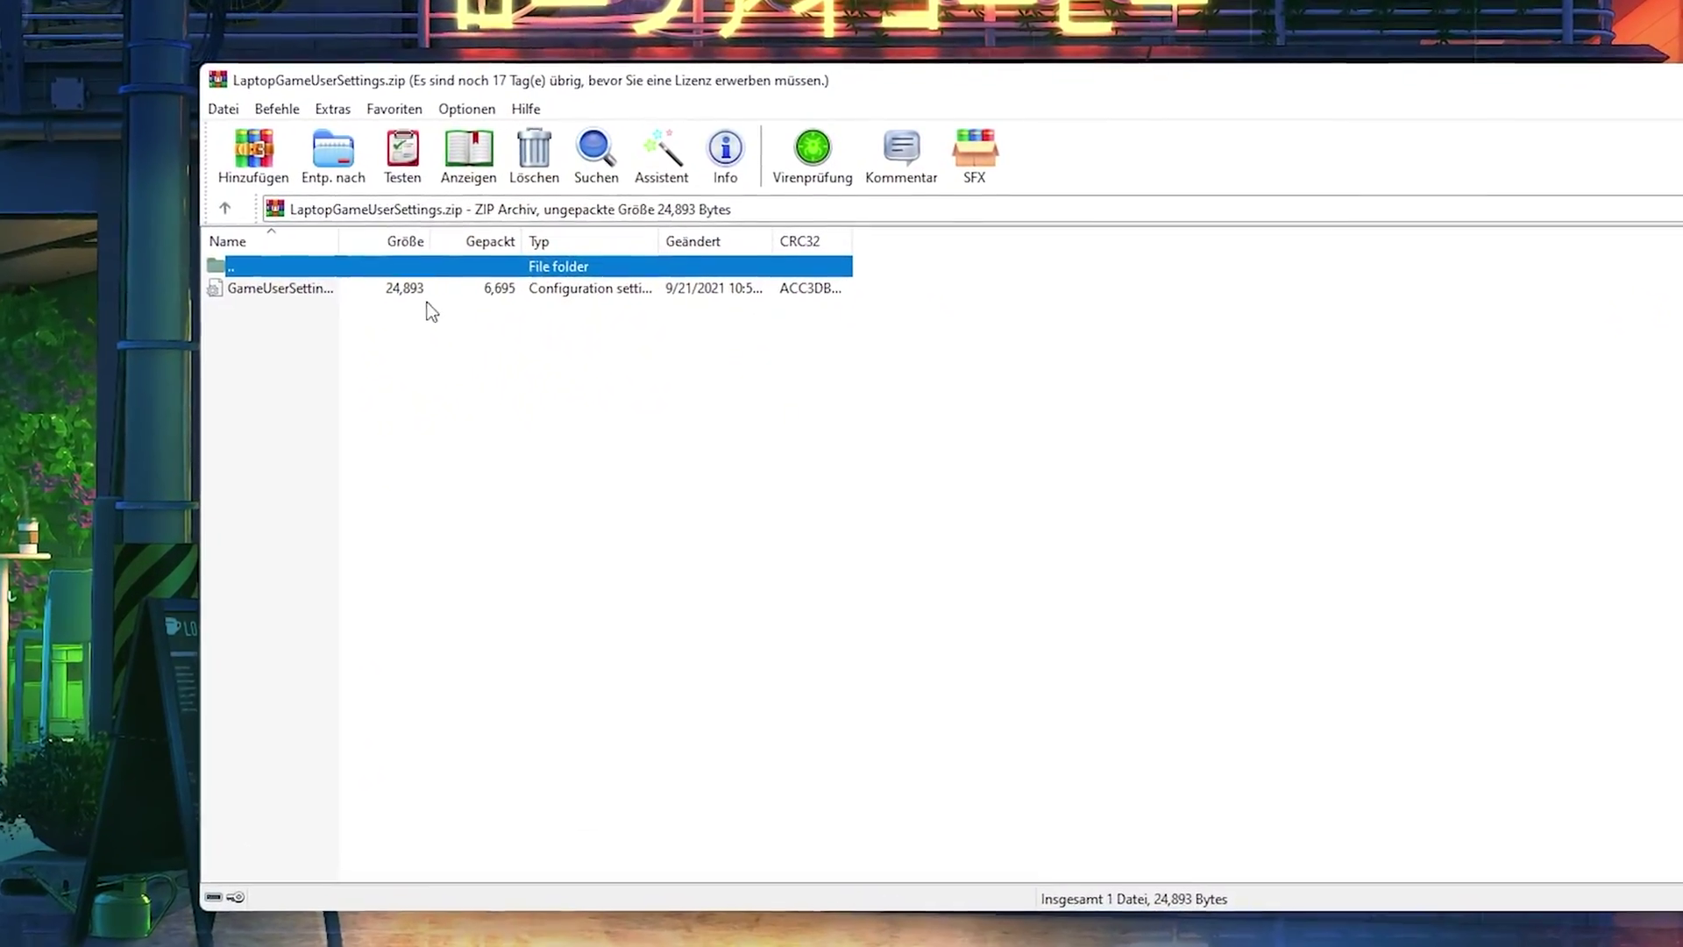
Select the GameUserSettings entry inside LaptopGameUserSettings.zip in WinRAR.
click(433, 299)
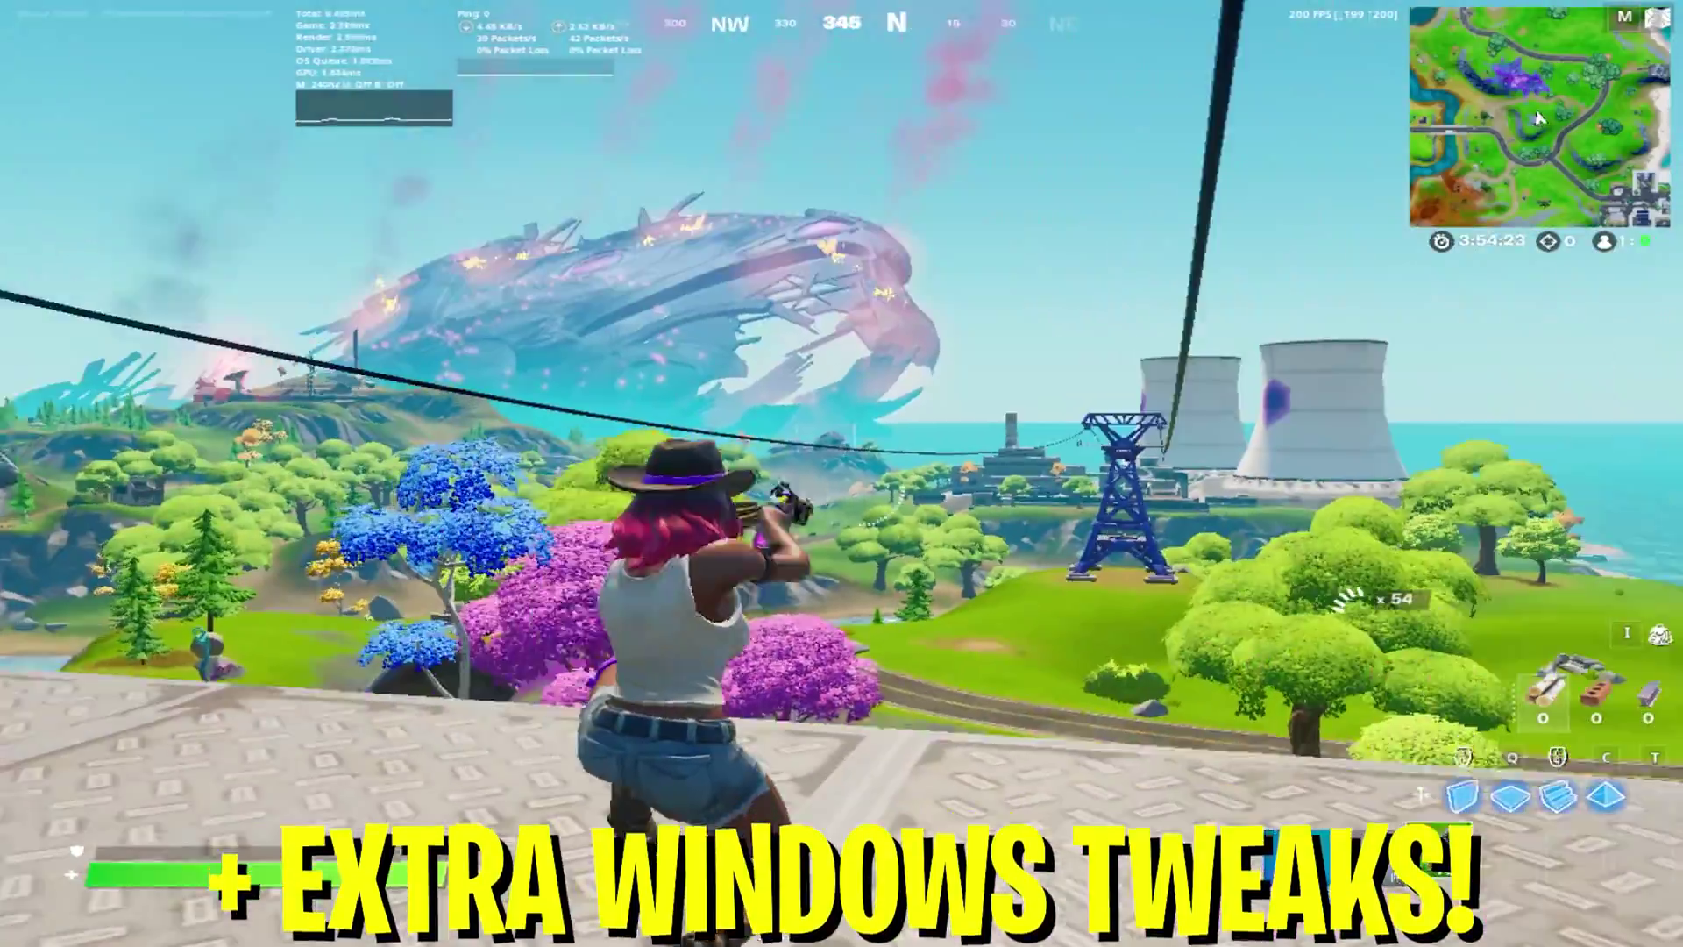
In Fortnite, switch to the pickaxe, climb onto the railing, then equip the Burst Assault Rifle.
key(1)
key(b)
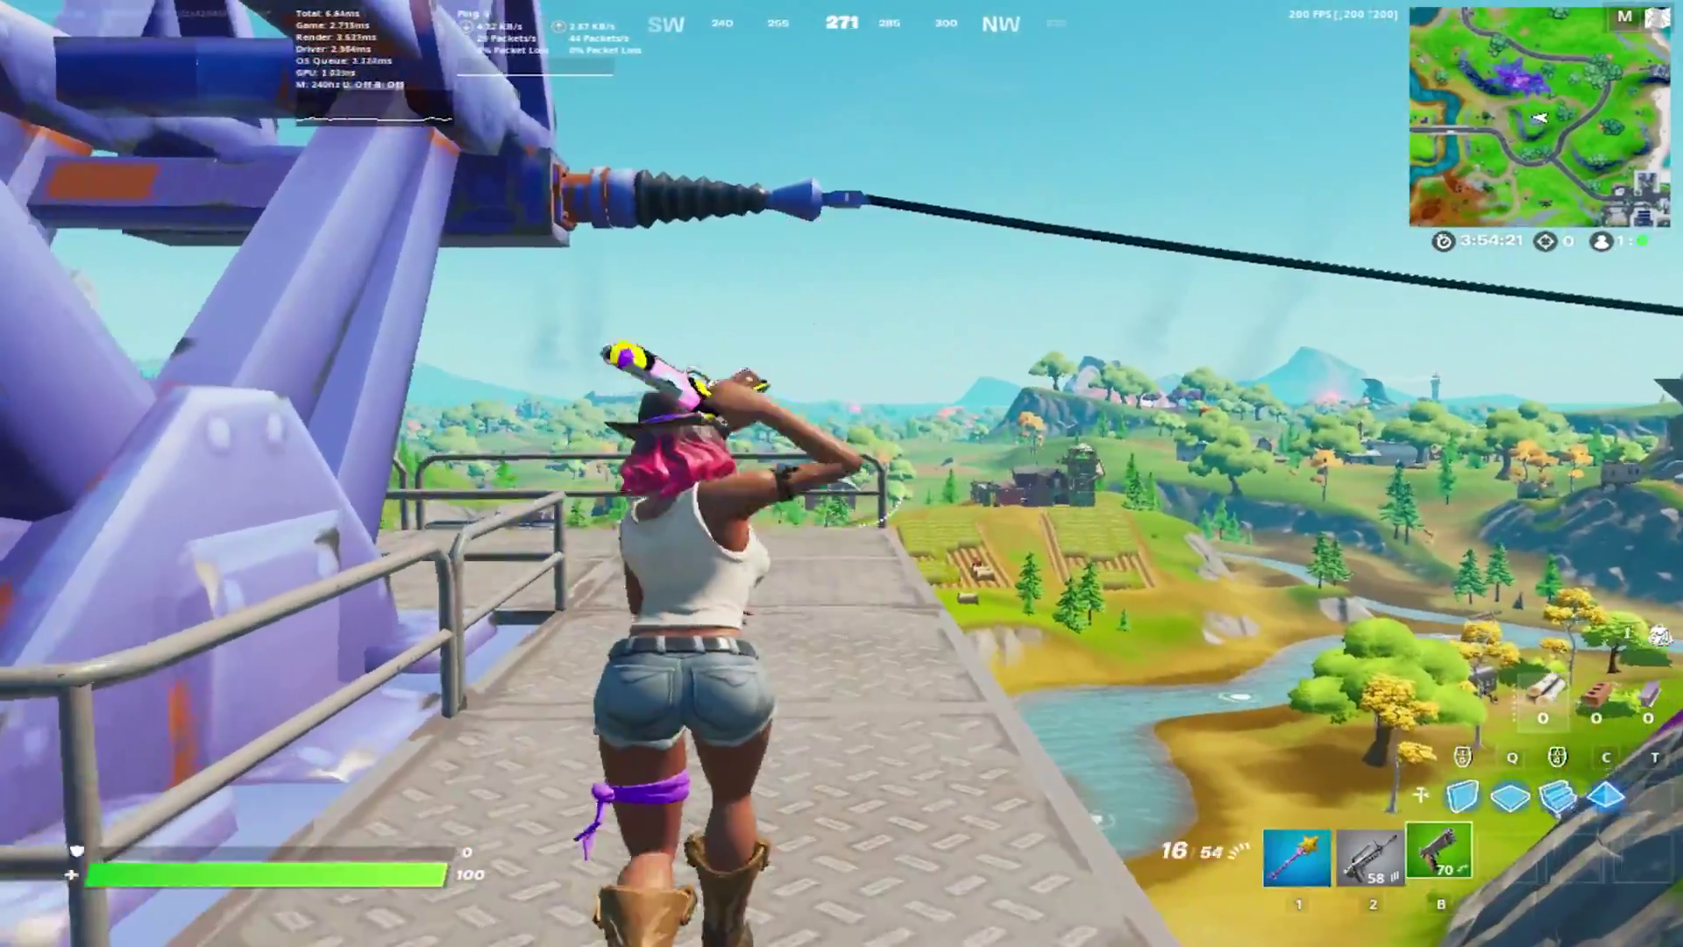
key(1)
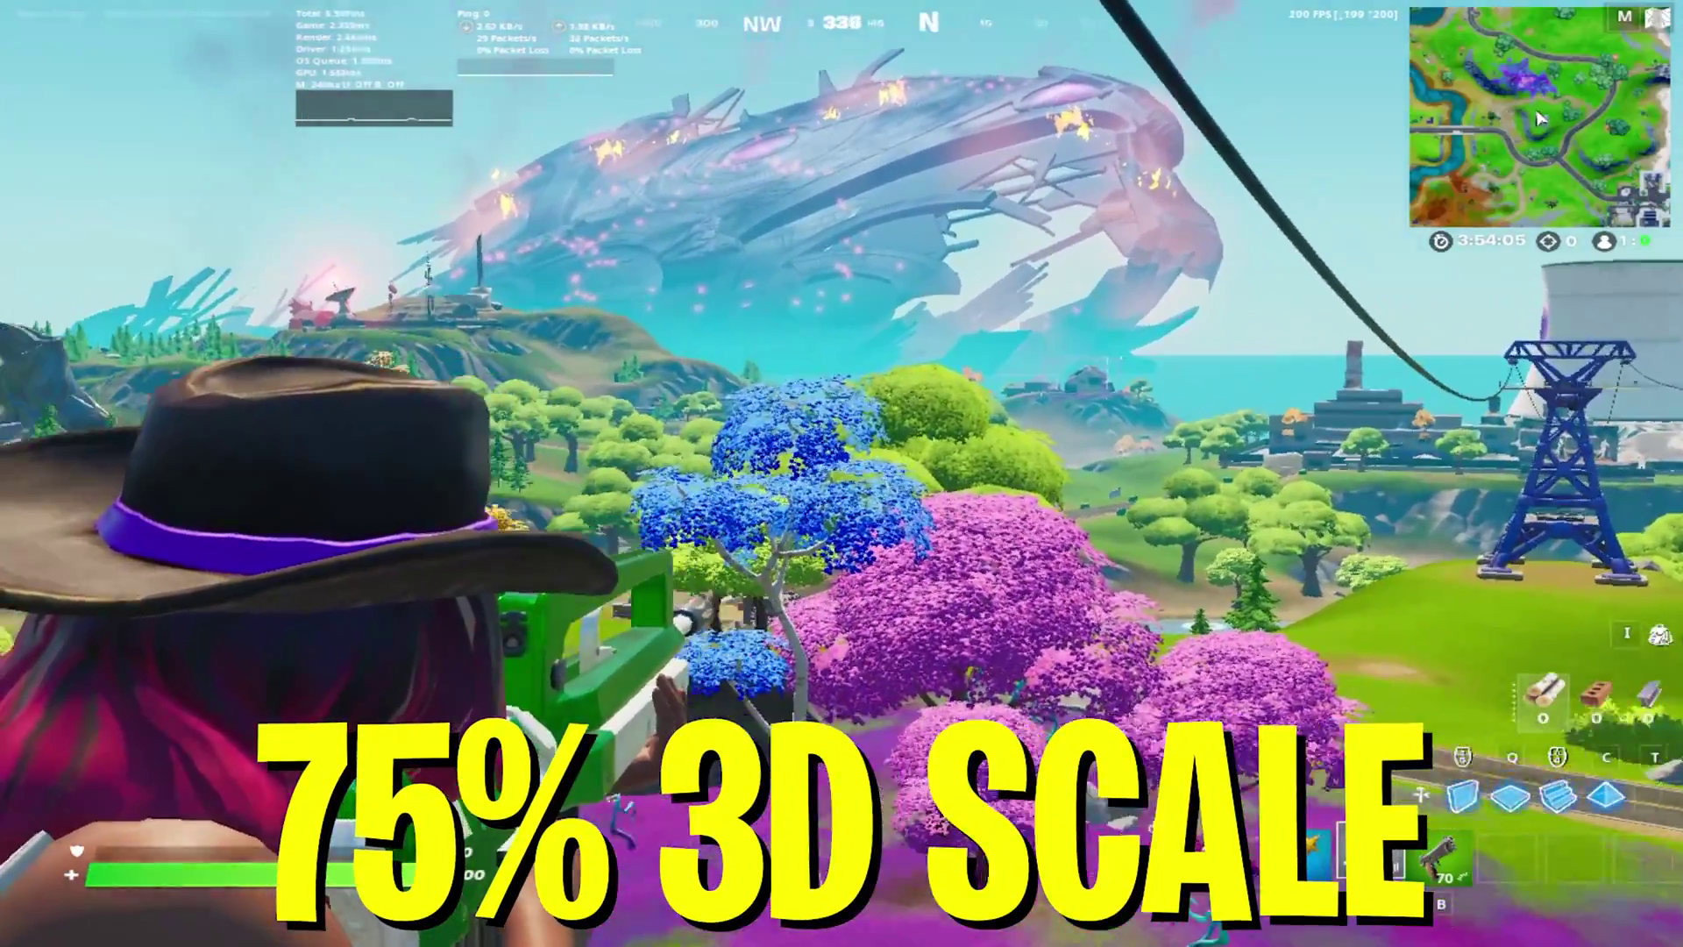
key(1)
key(w)
key(space)
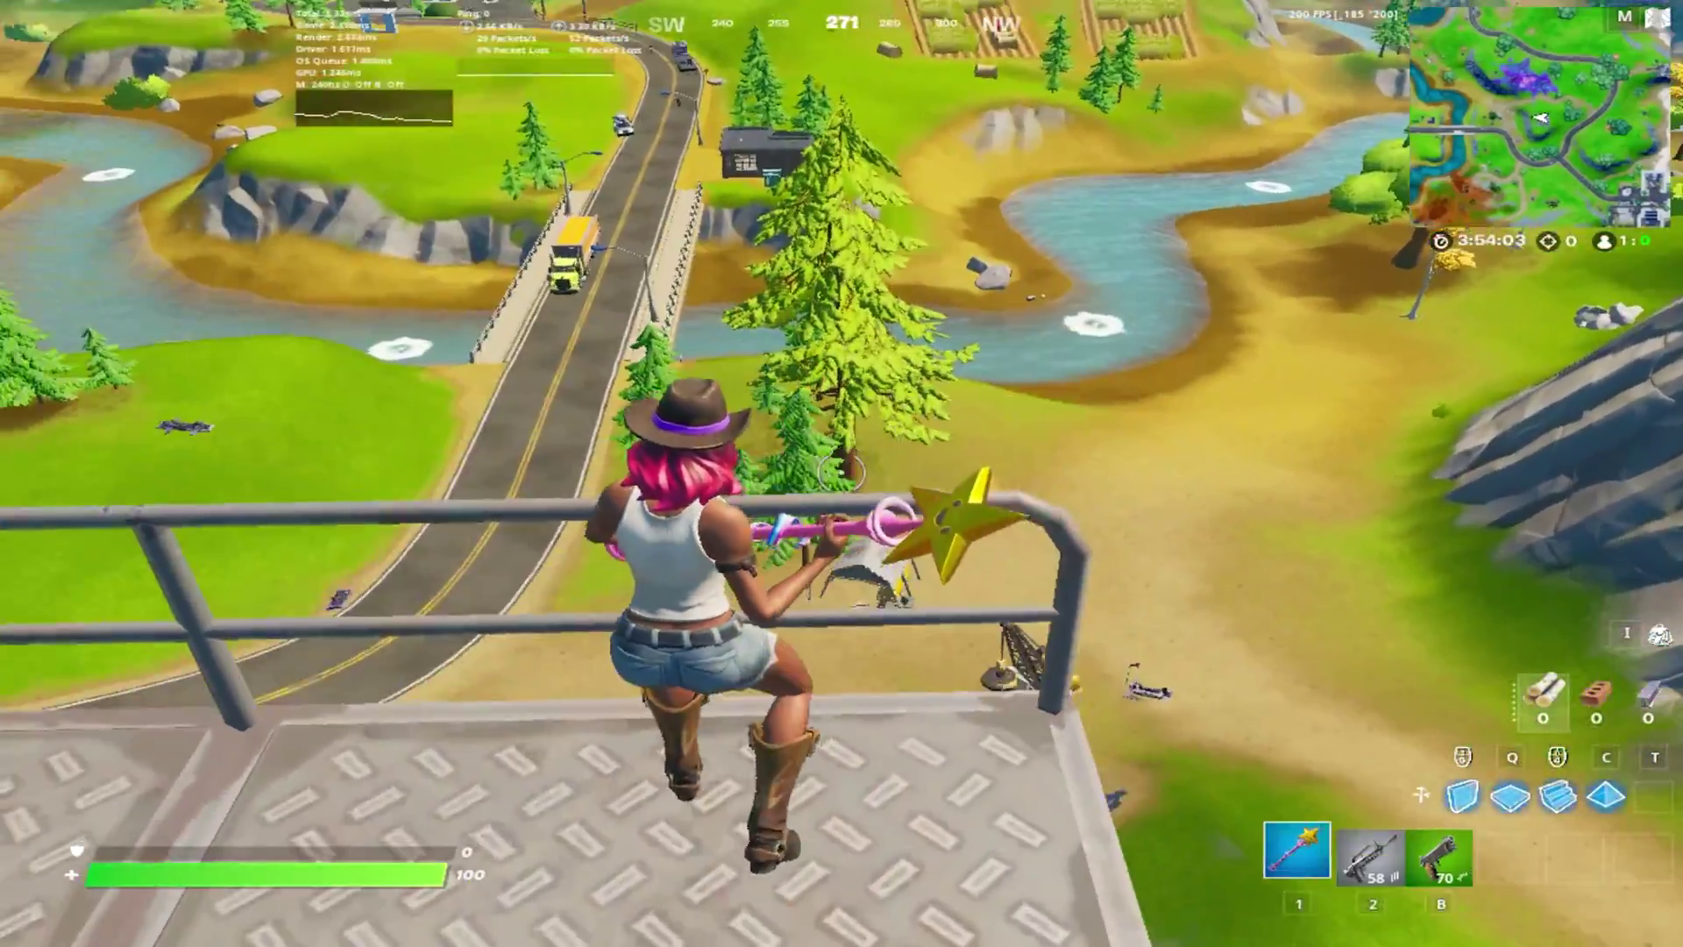
key(w)
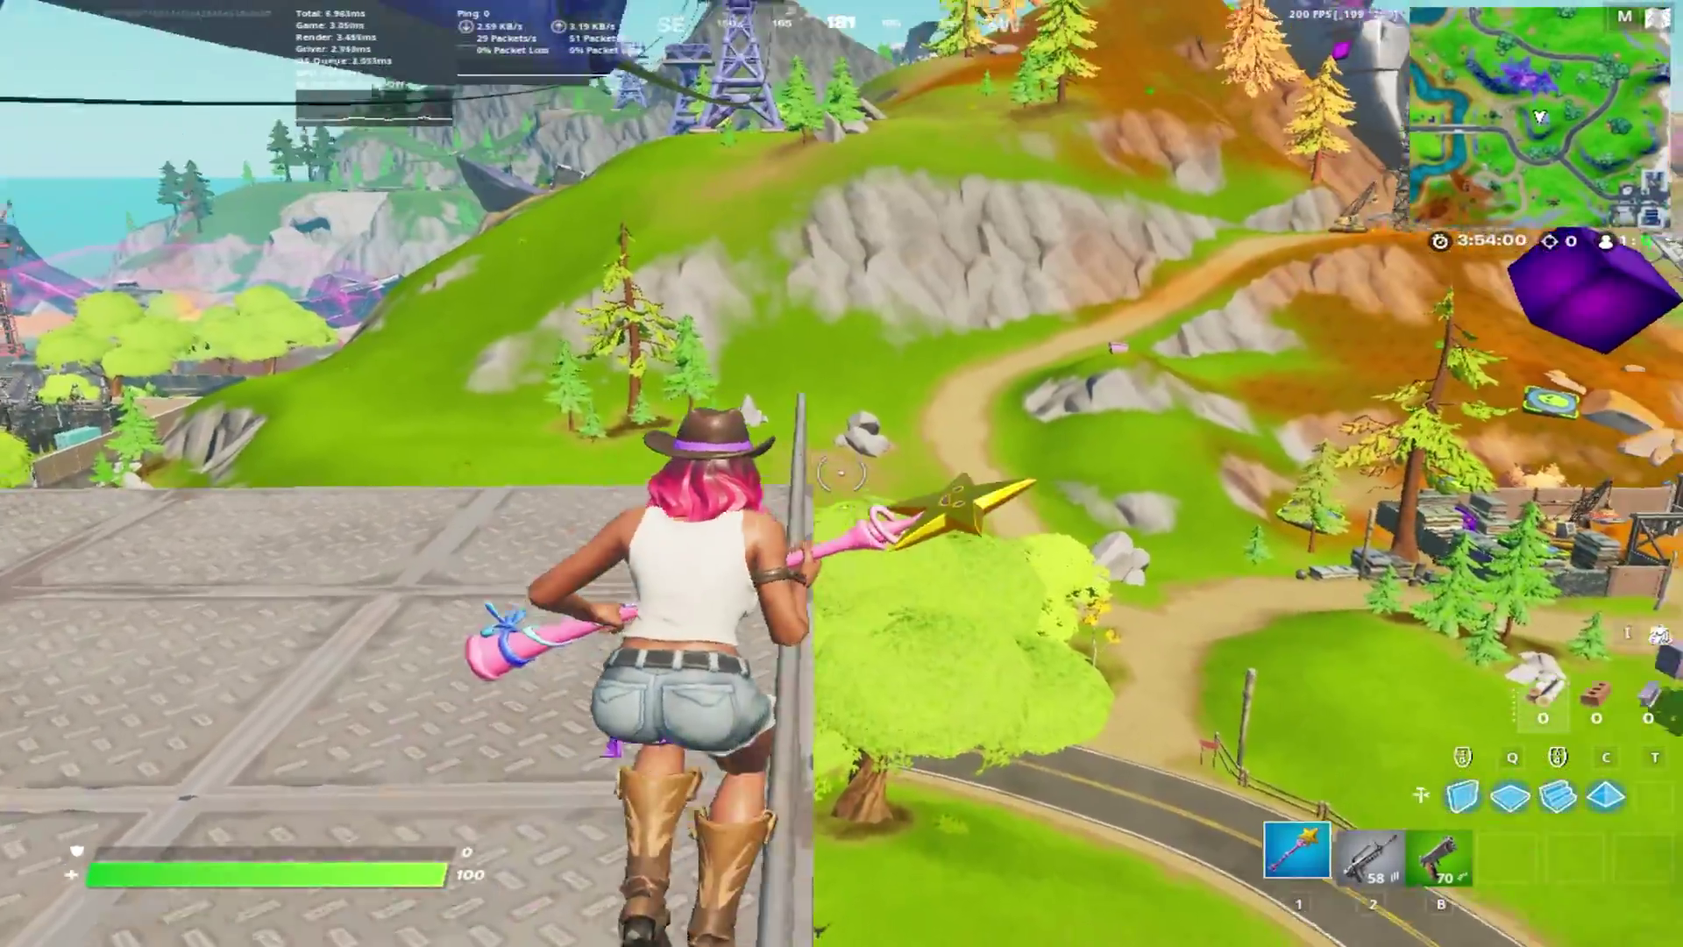
key(2)
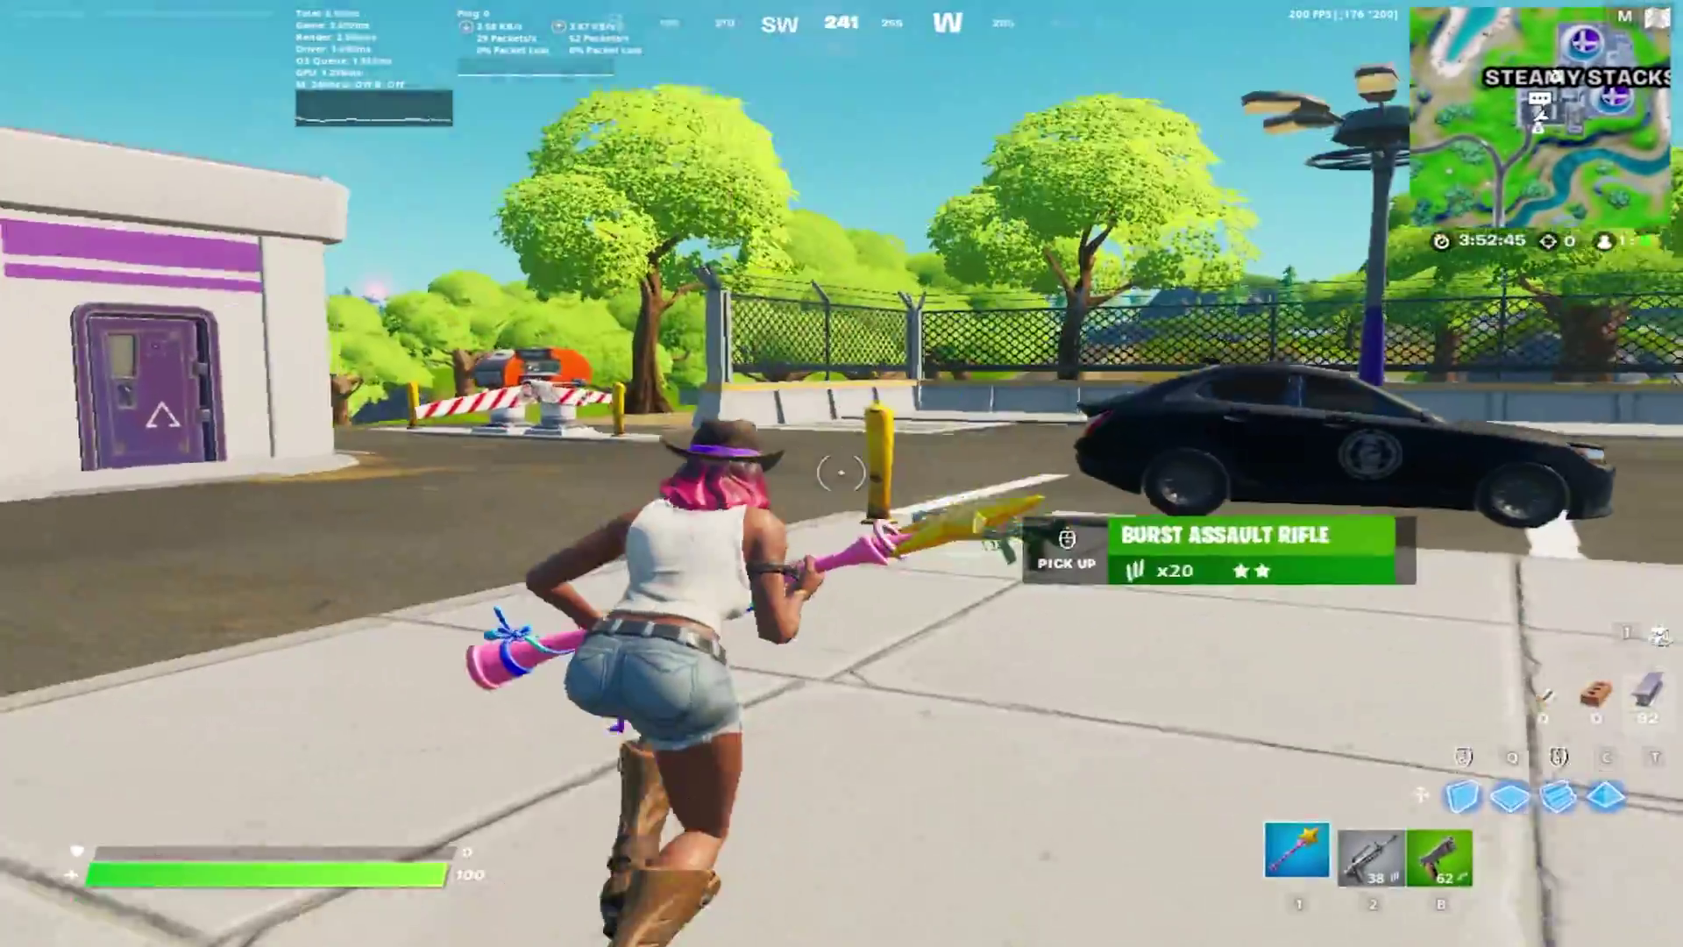
Run across the parking lot, harvesting metal from the booth, striped barrier gate and floating beam.
key(w)
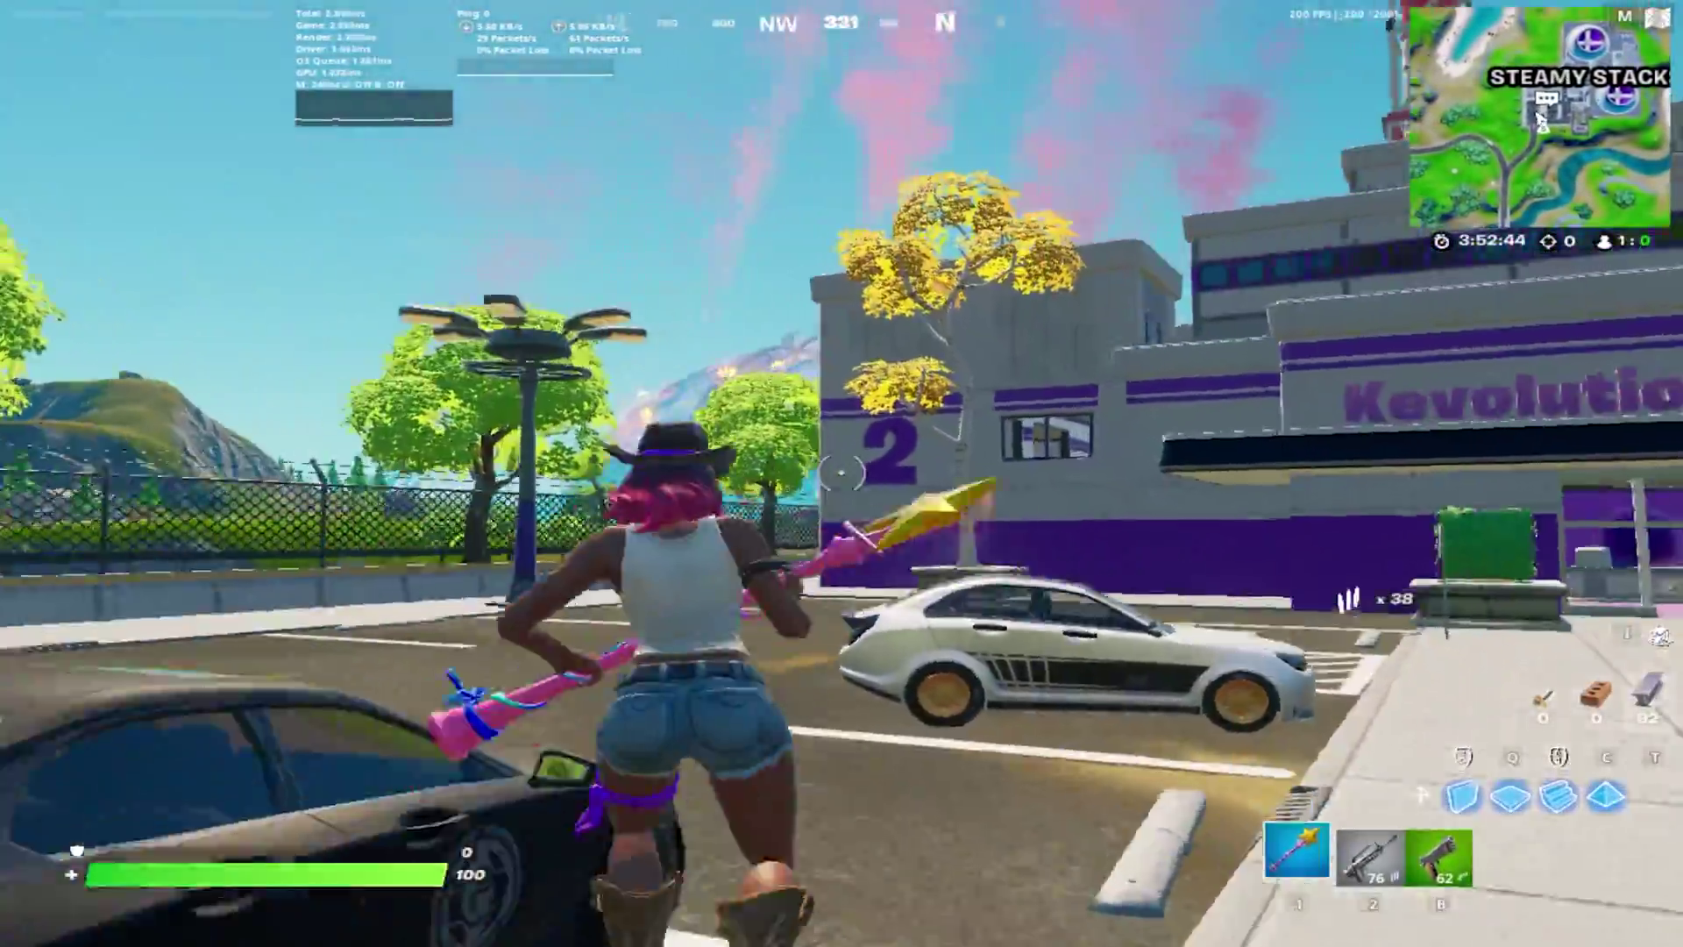
click(841, 473)
key(w)
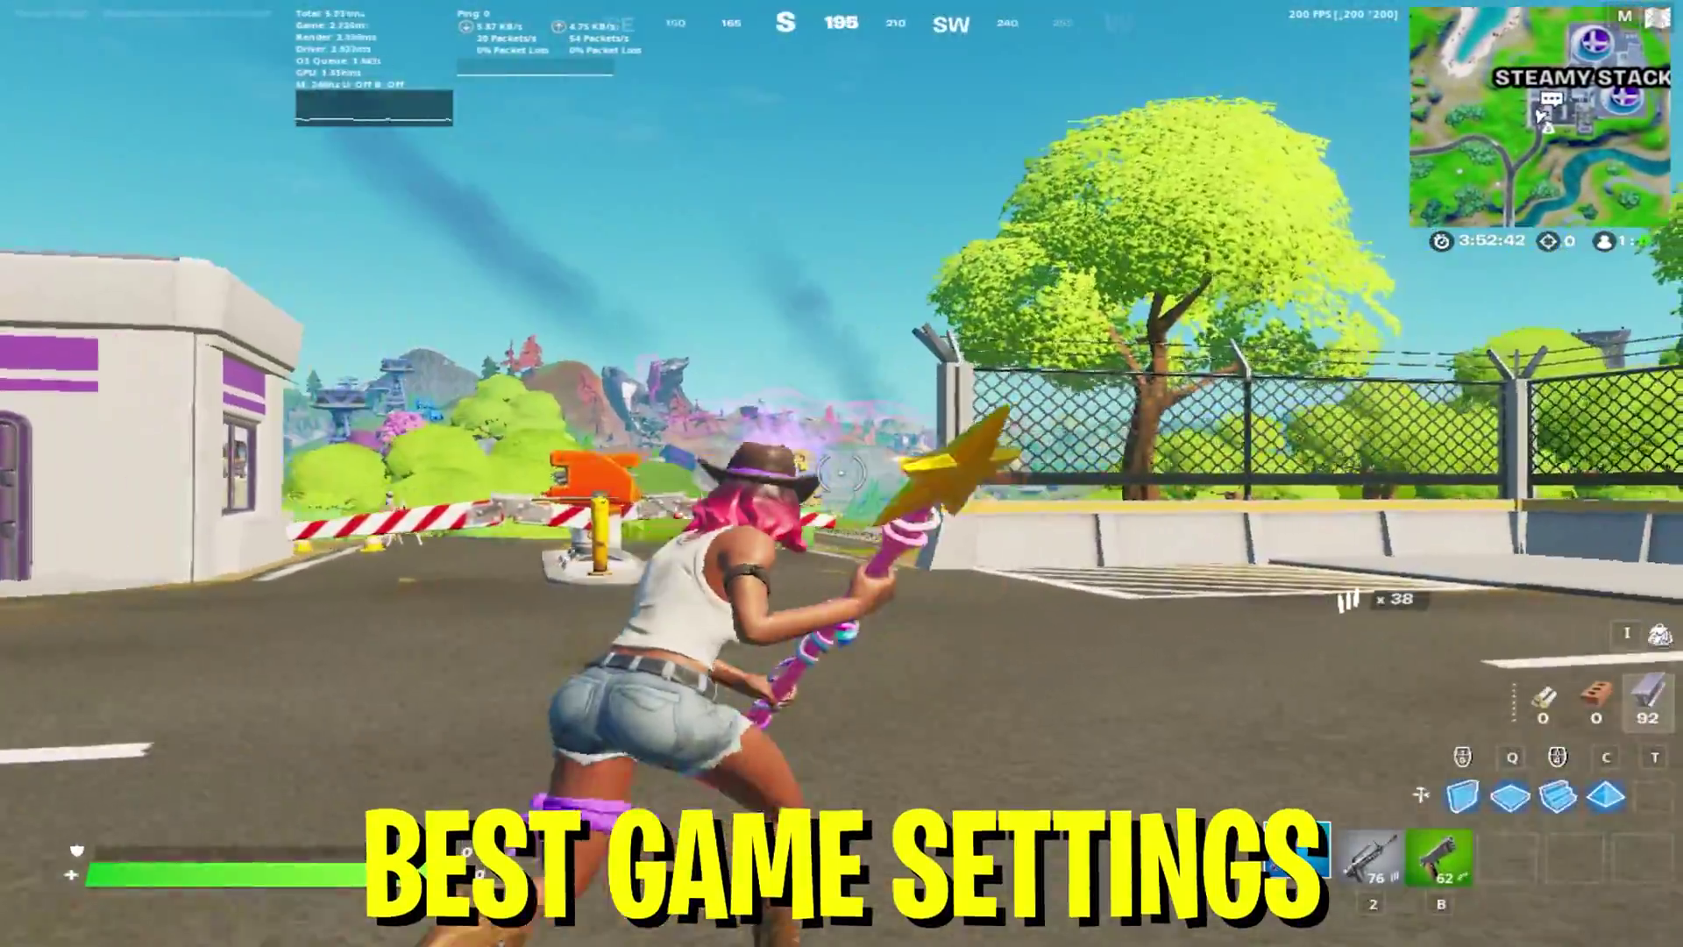
click(841, 473)
key(w)
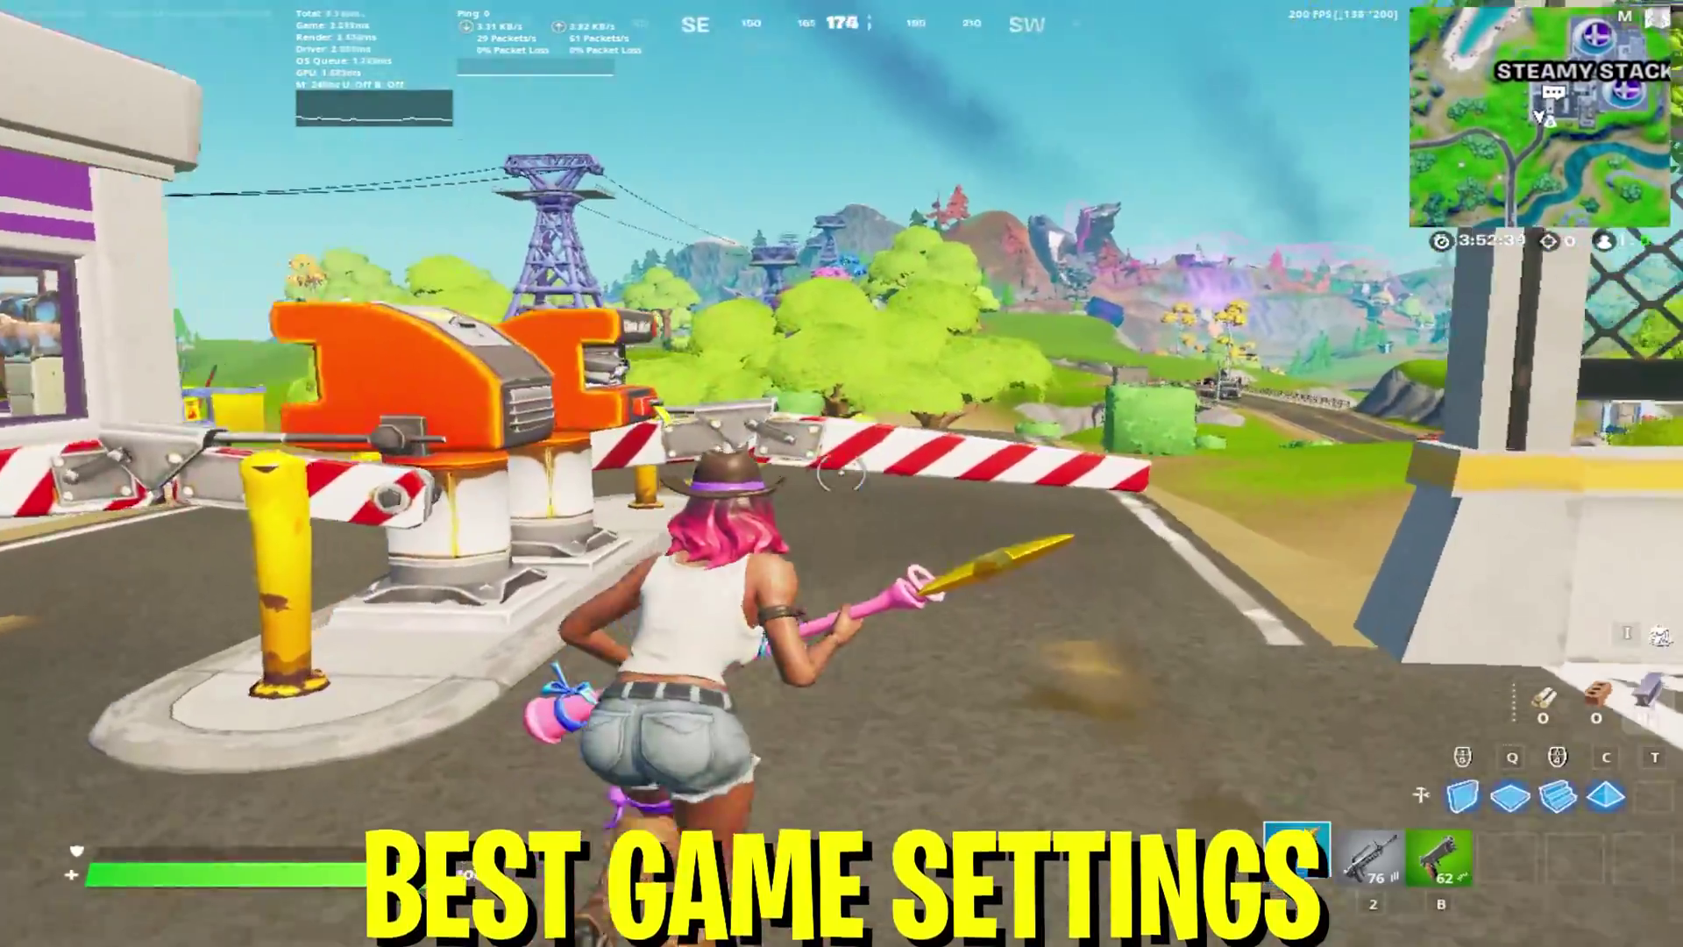
key(w)
click(841, 474)
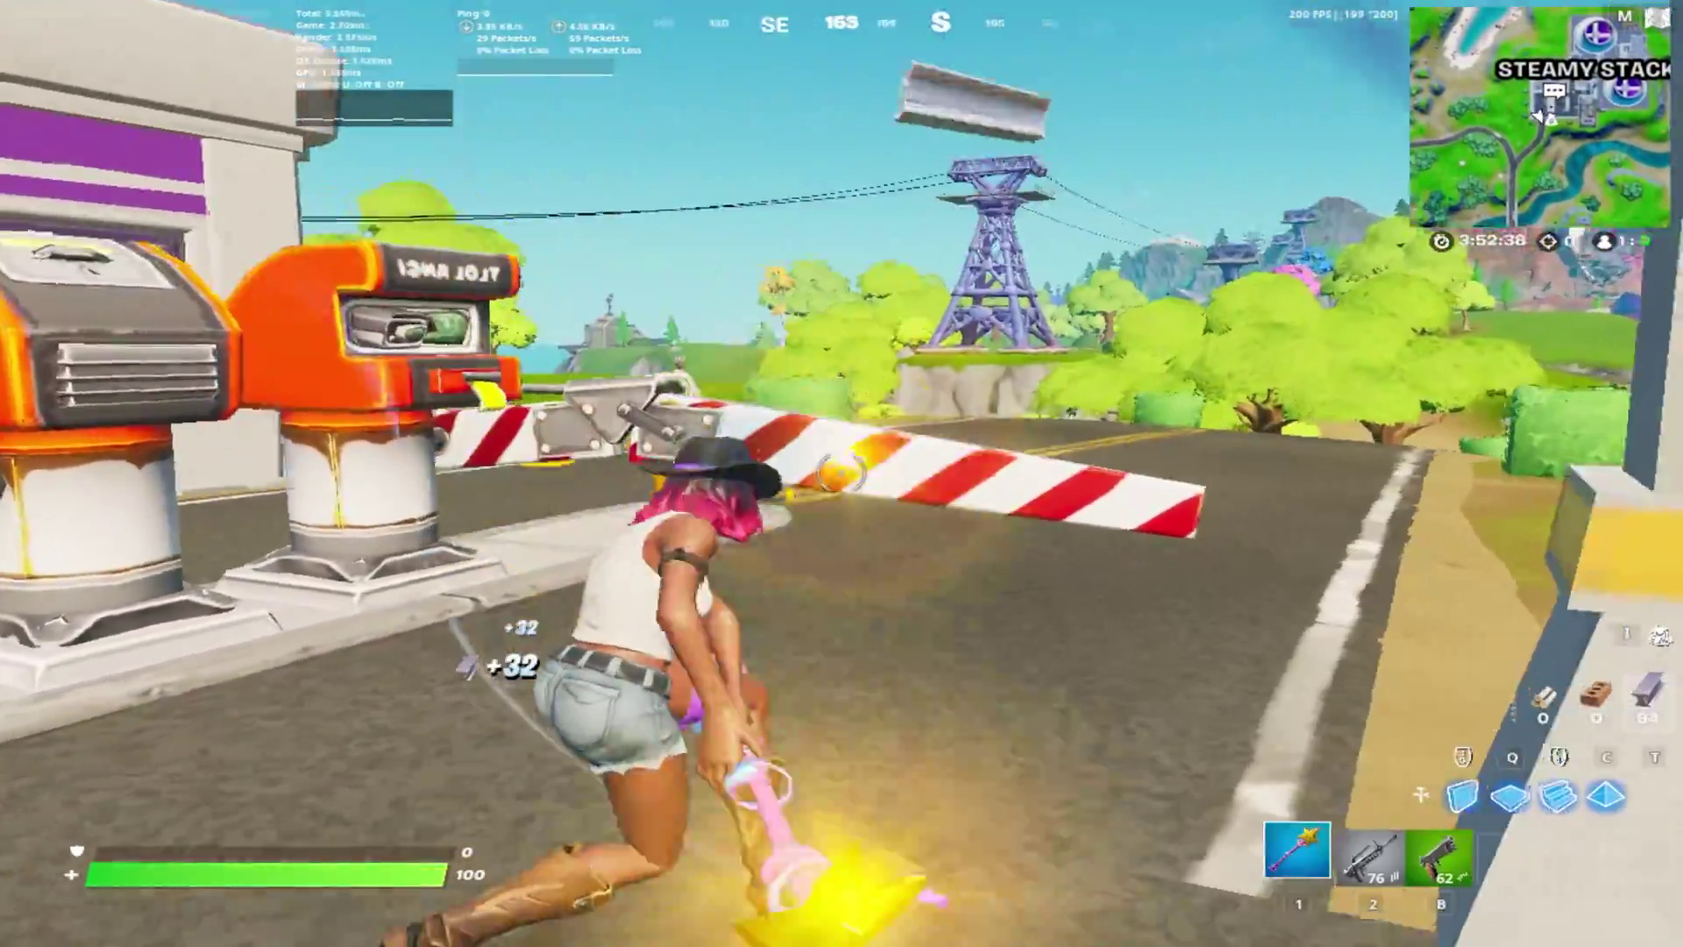
click(841, 473)
key(w)
click(841, 473)
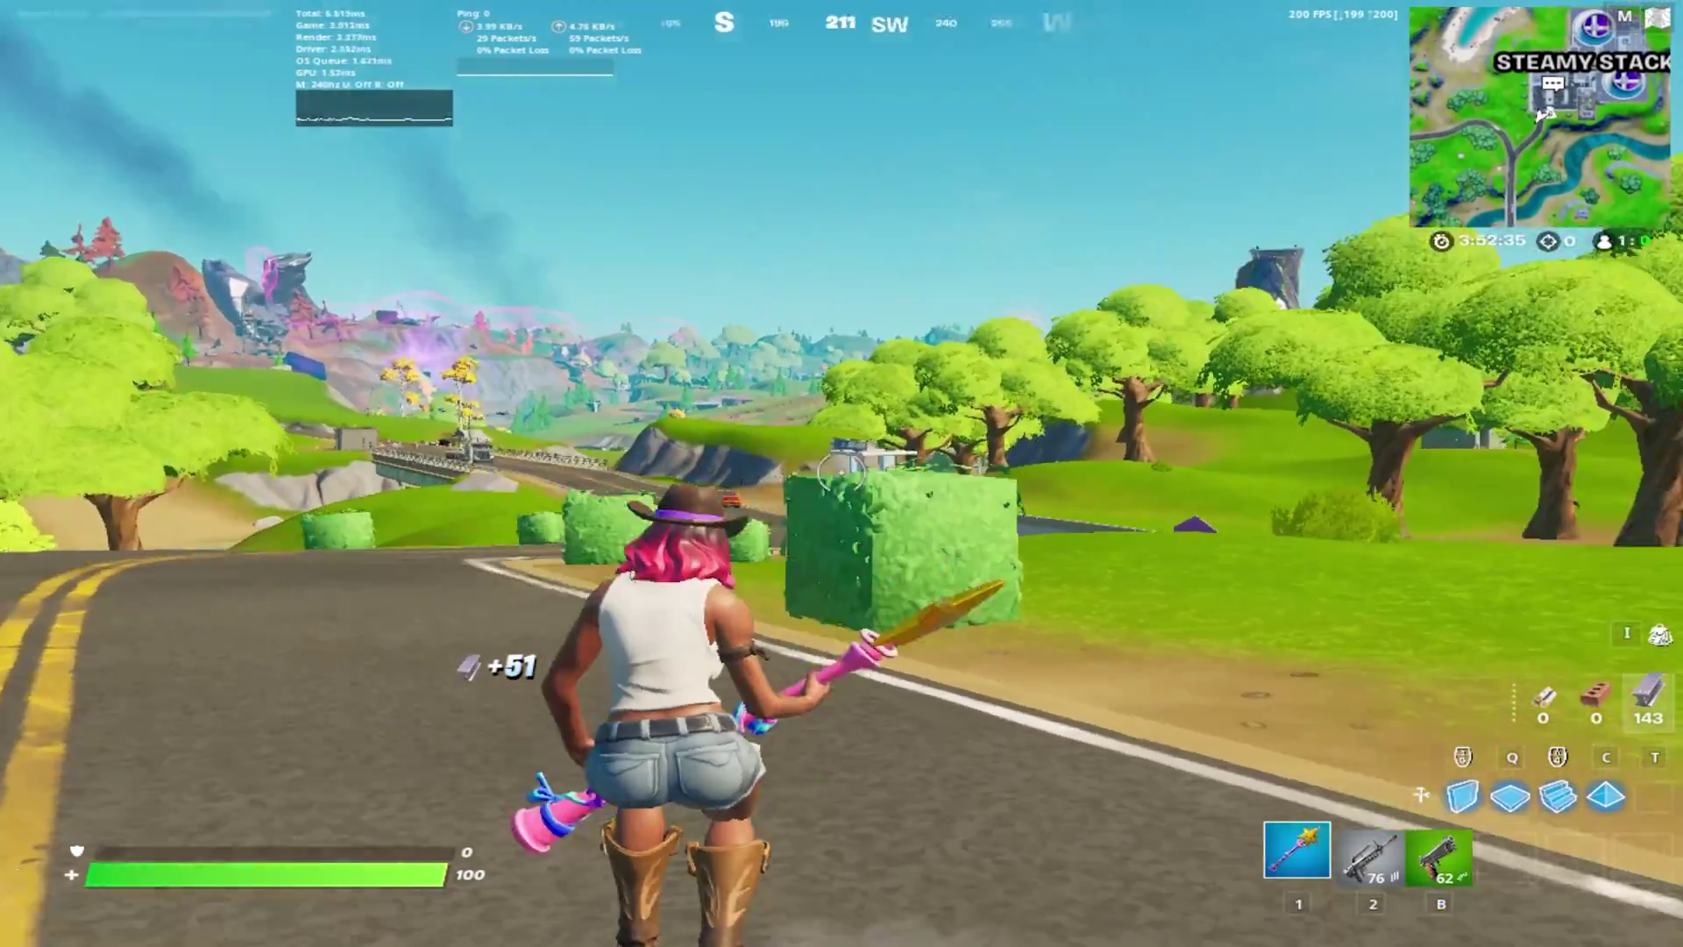
click(842, 473)
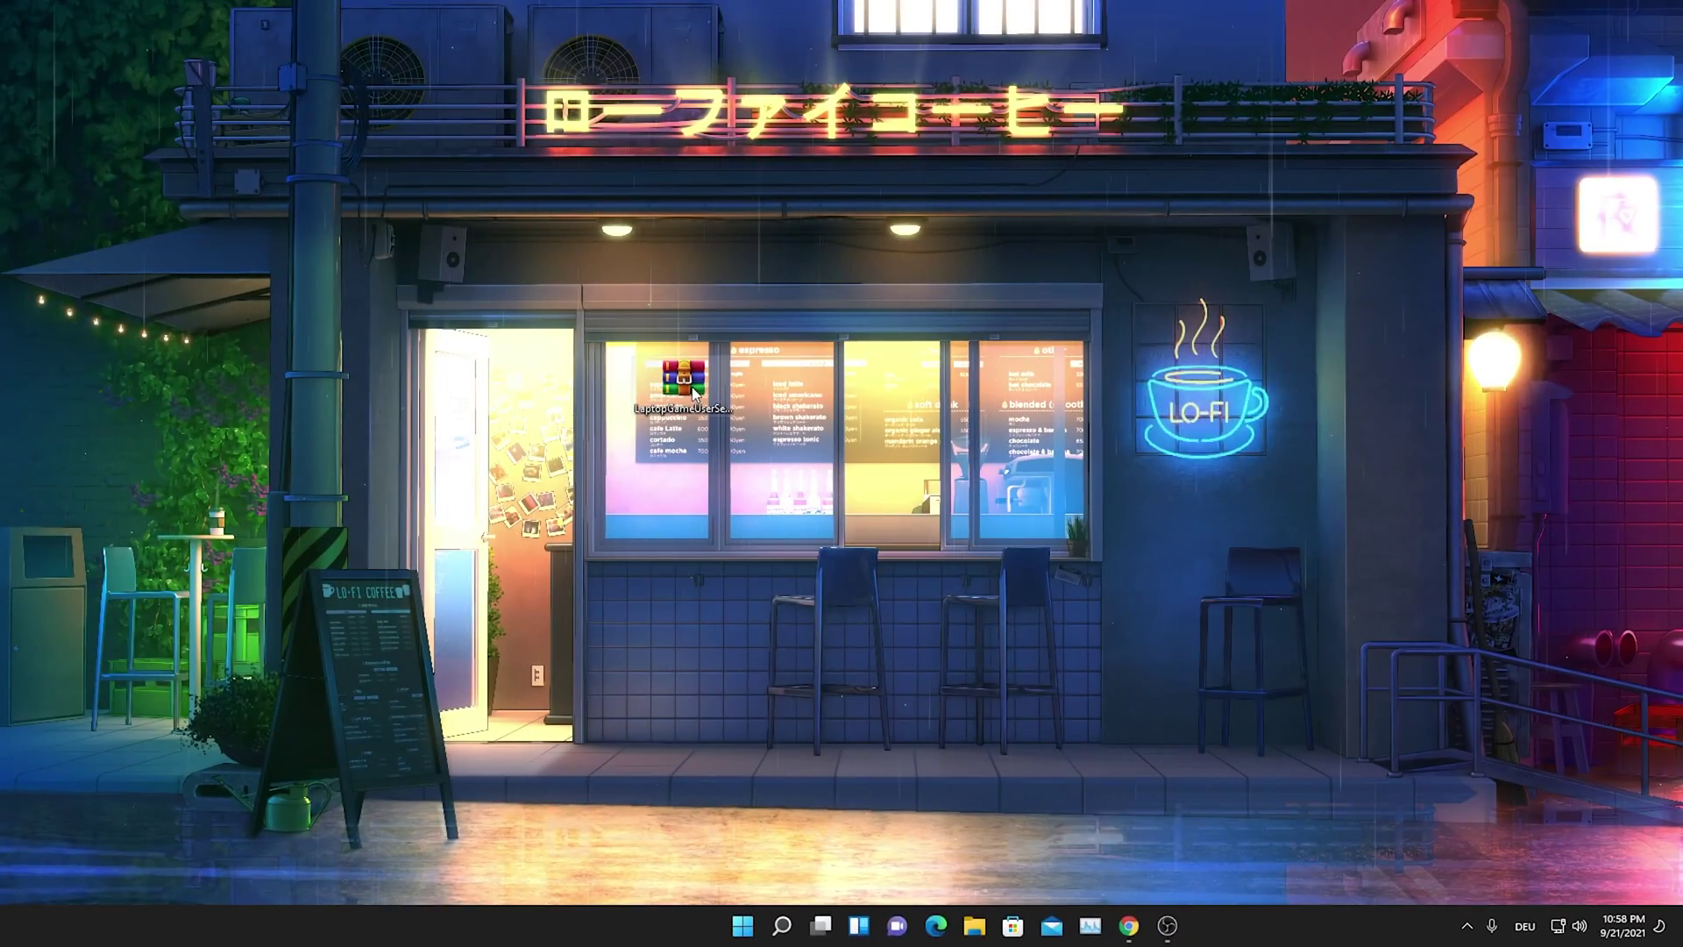
Extract GameUserSettings.ini from LaptopGameUserSettings.zip onto the desktop and close WinRAR.
double_click(683, 379)
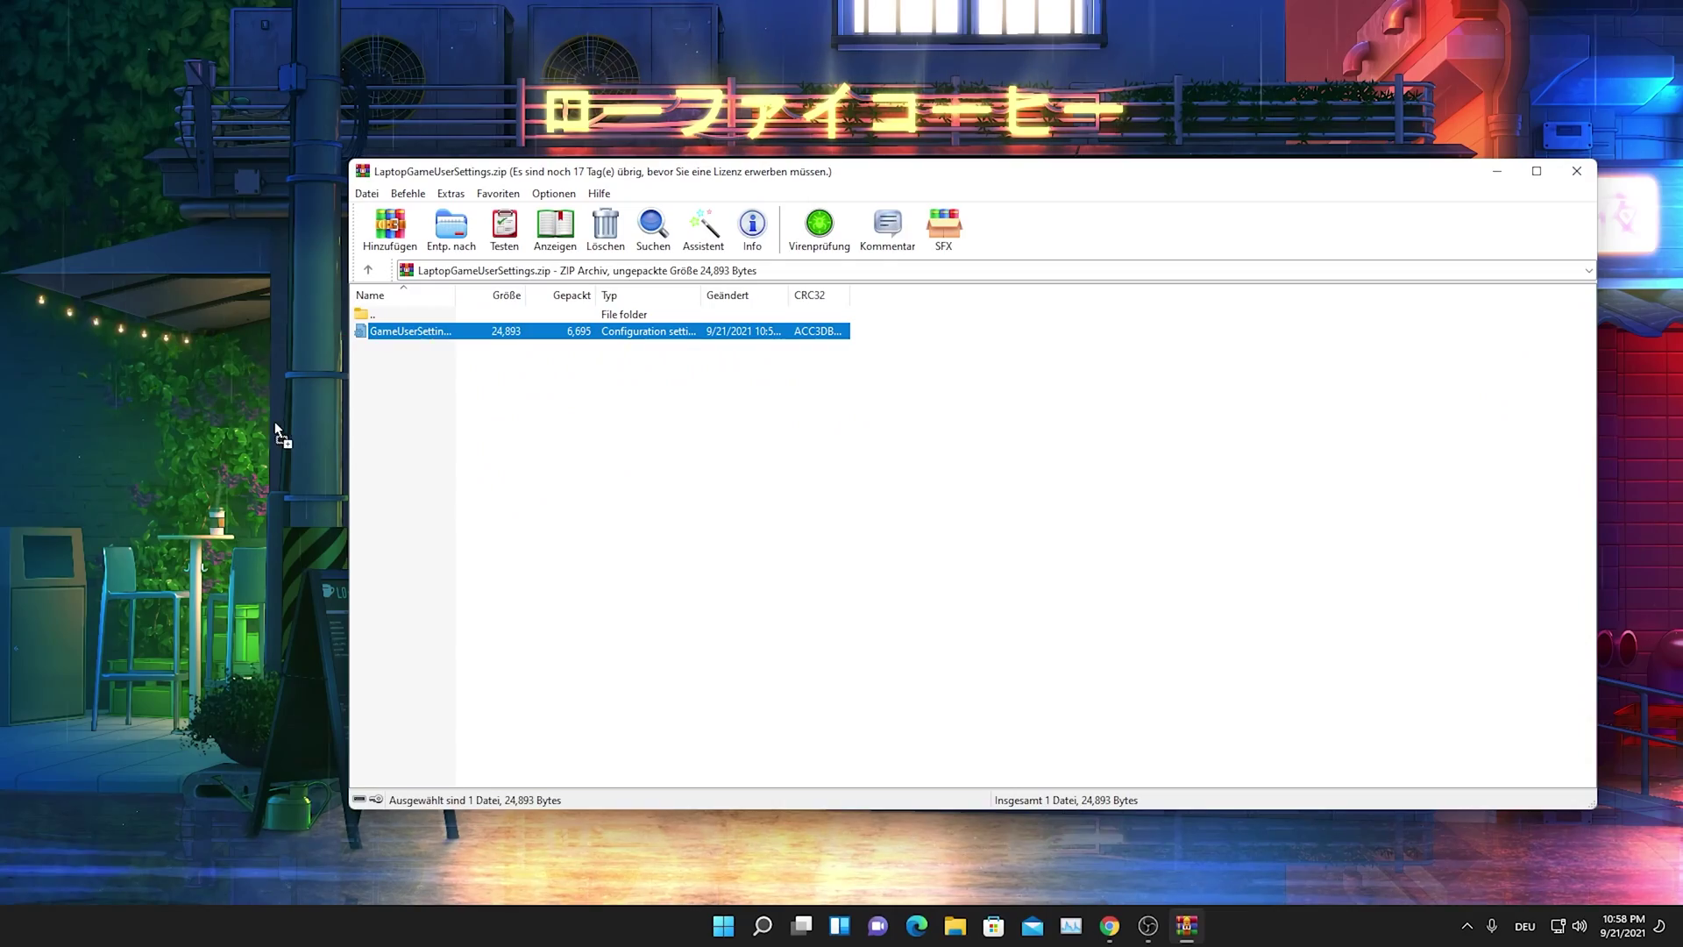
drag(276, 426, 268, 437)
click(1574, 174)
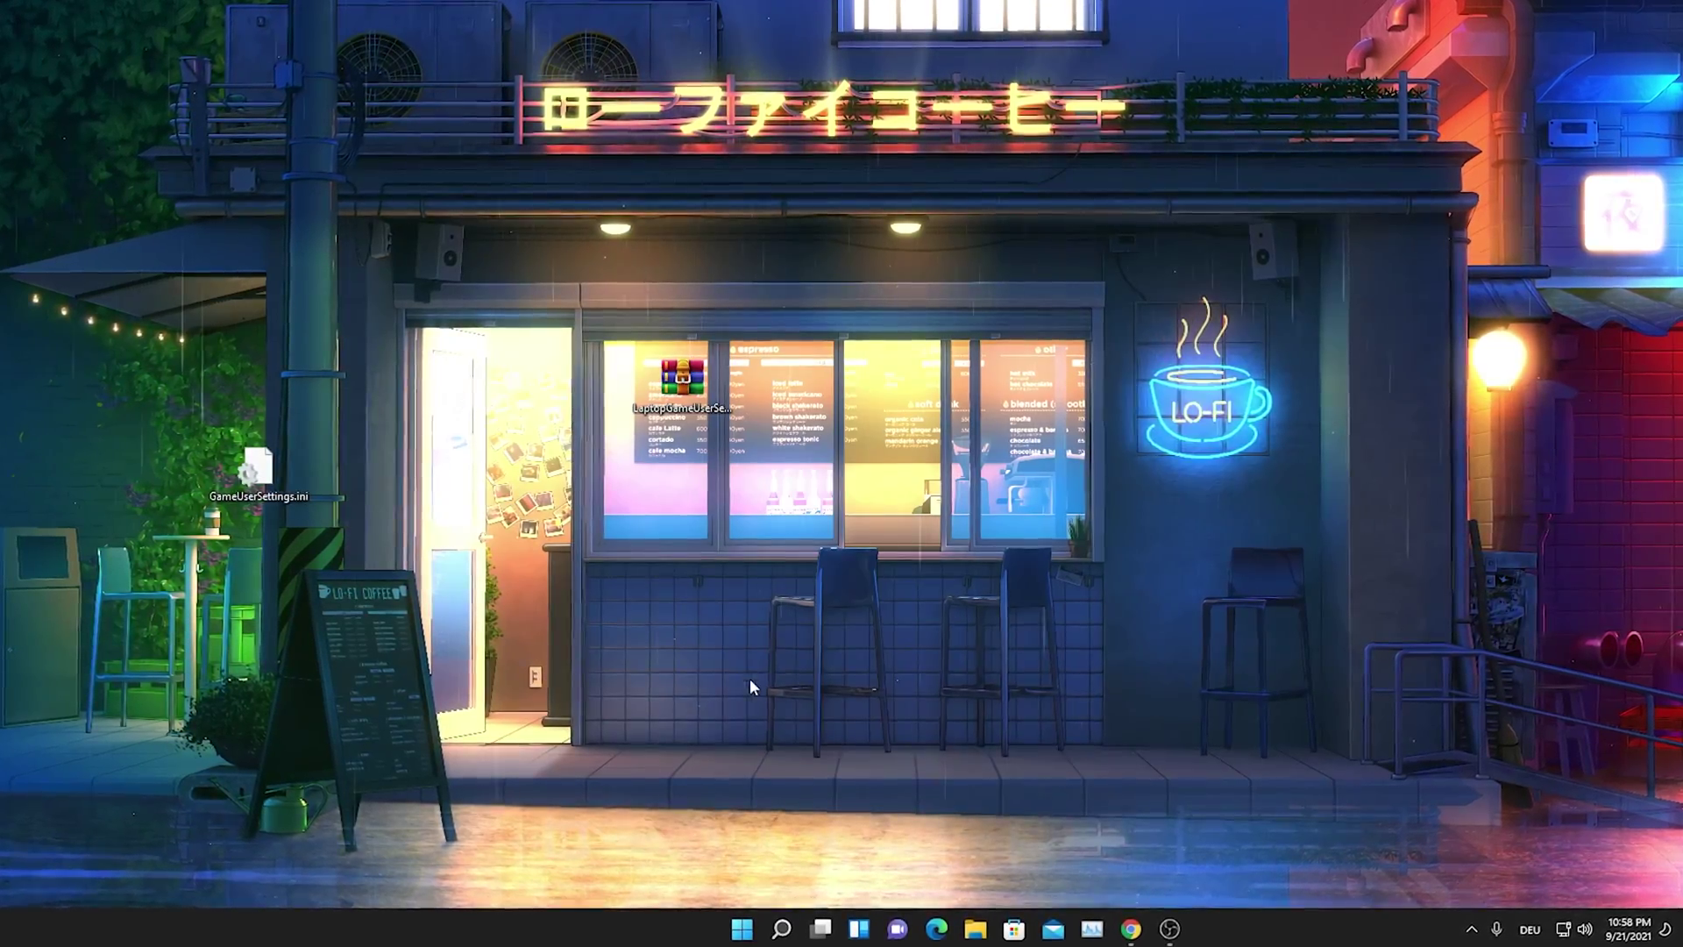
Go from %temp% up to AppData\Local, then into FortniteGame\Saved\Config\WindowsClient.
key(super)
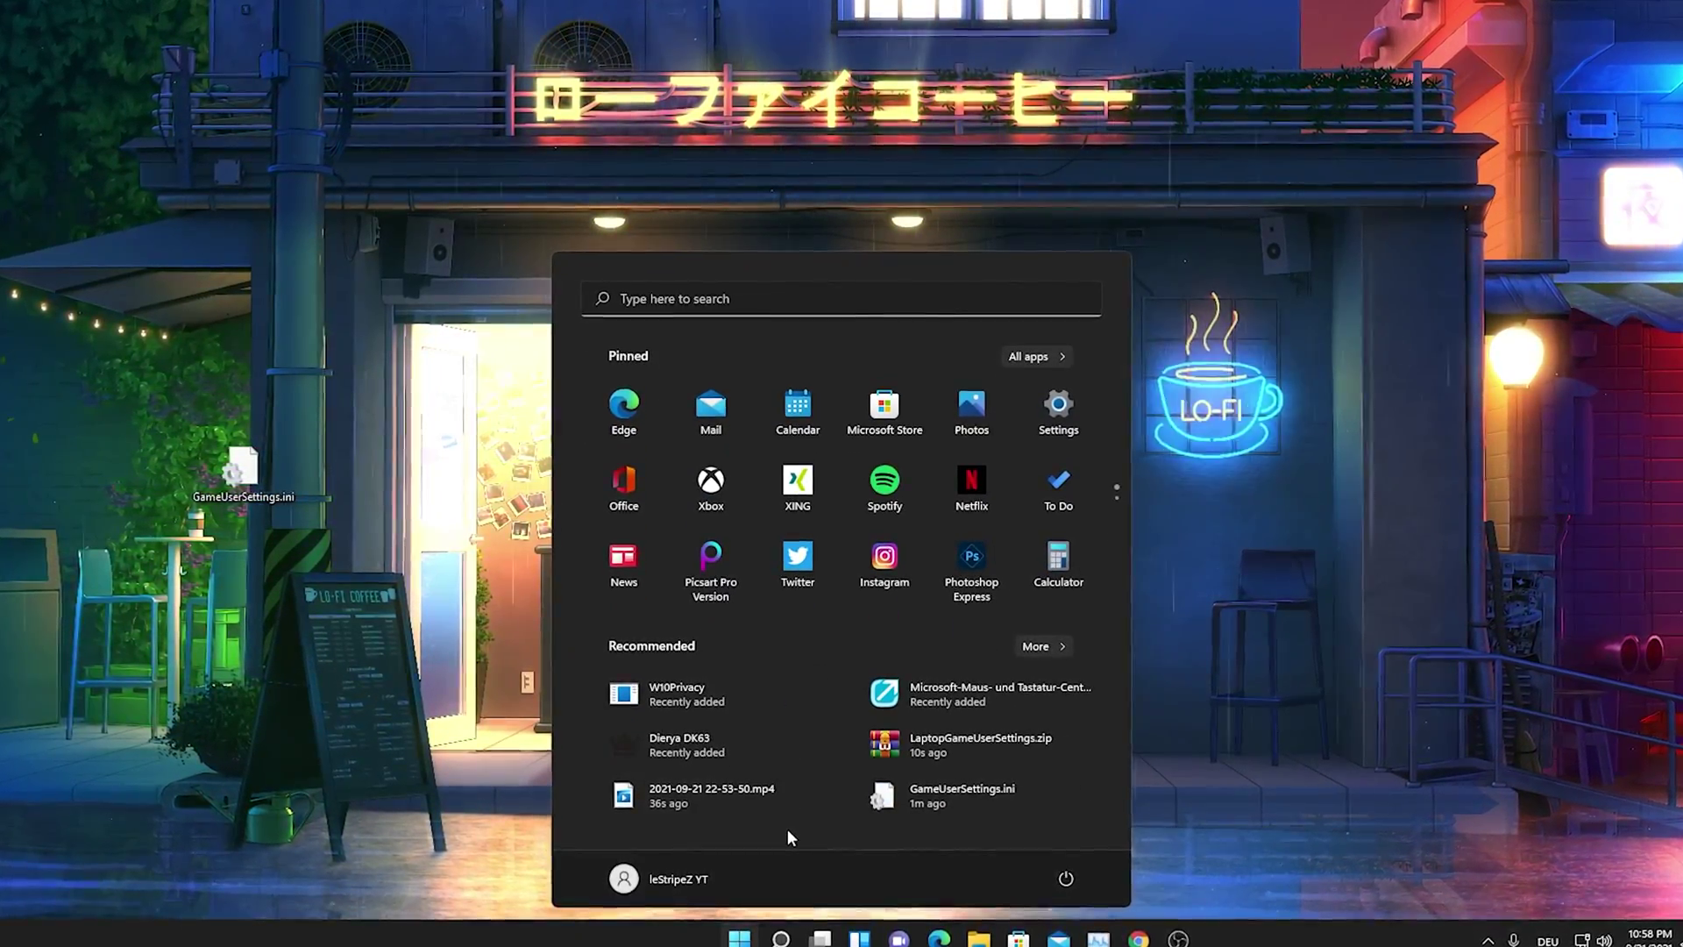
text(%temp%)
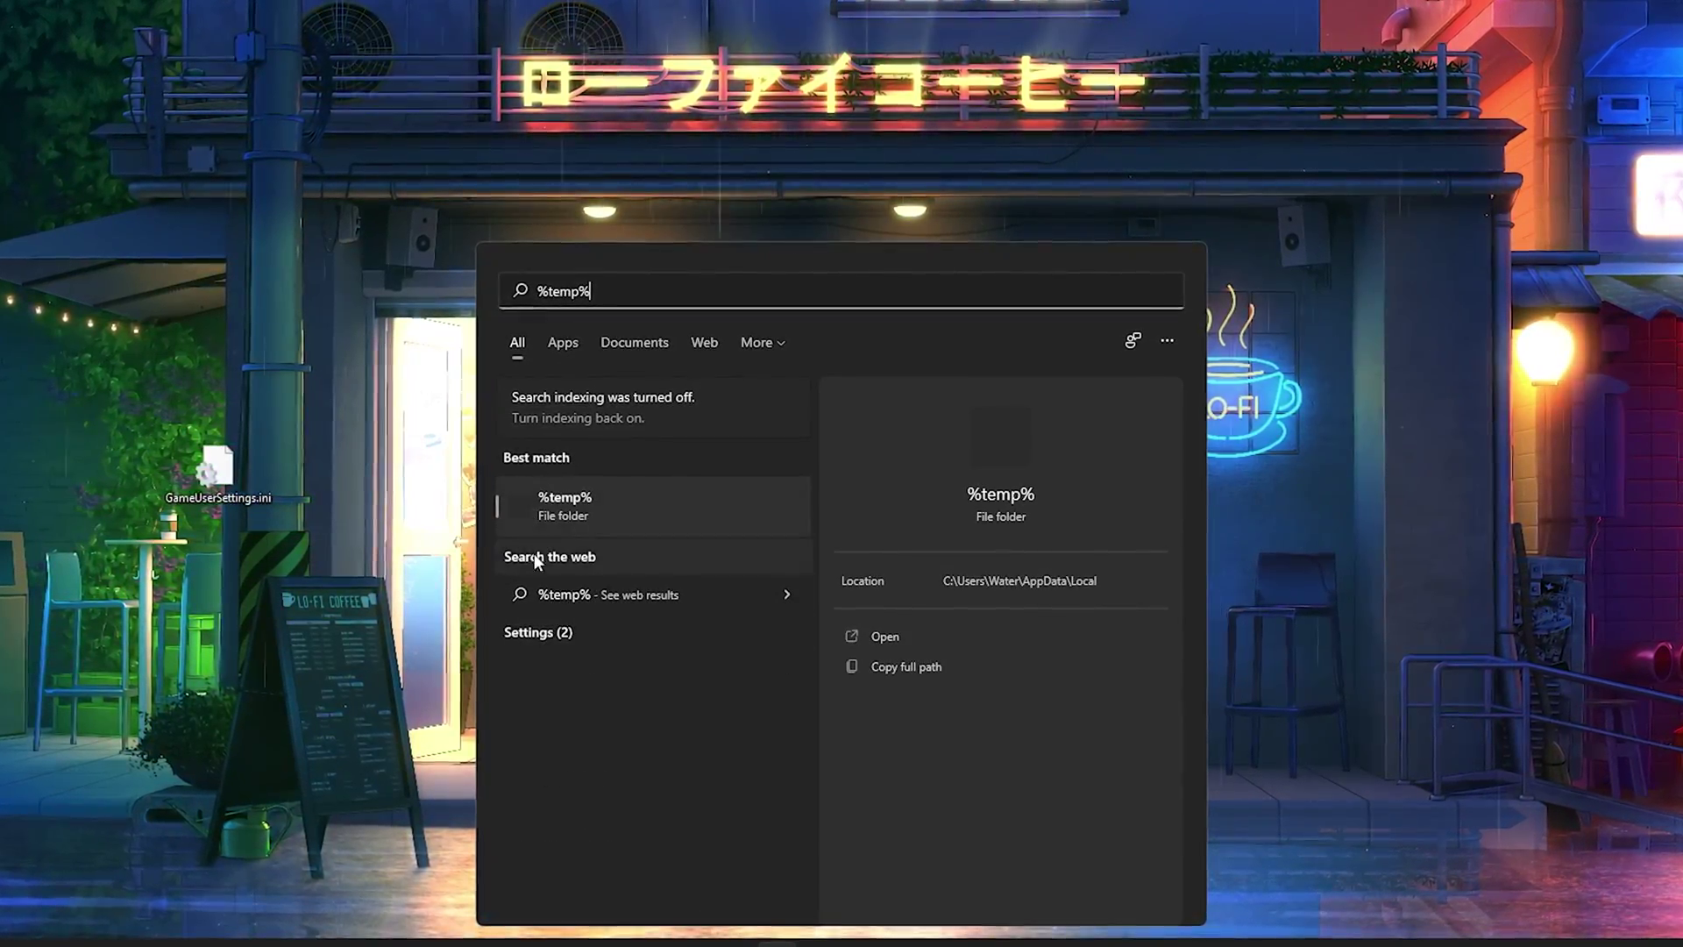
click(566, 516)
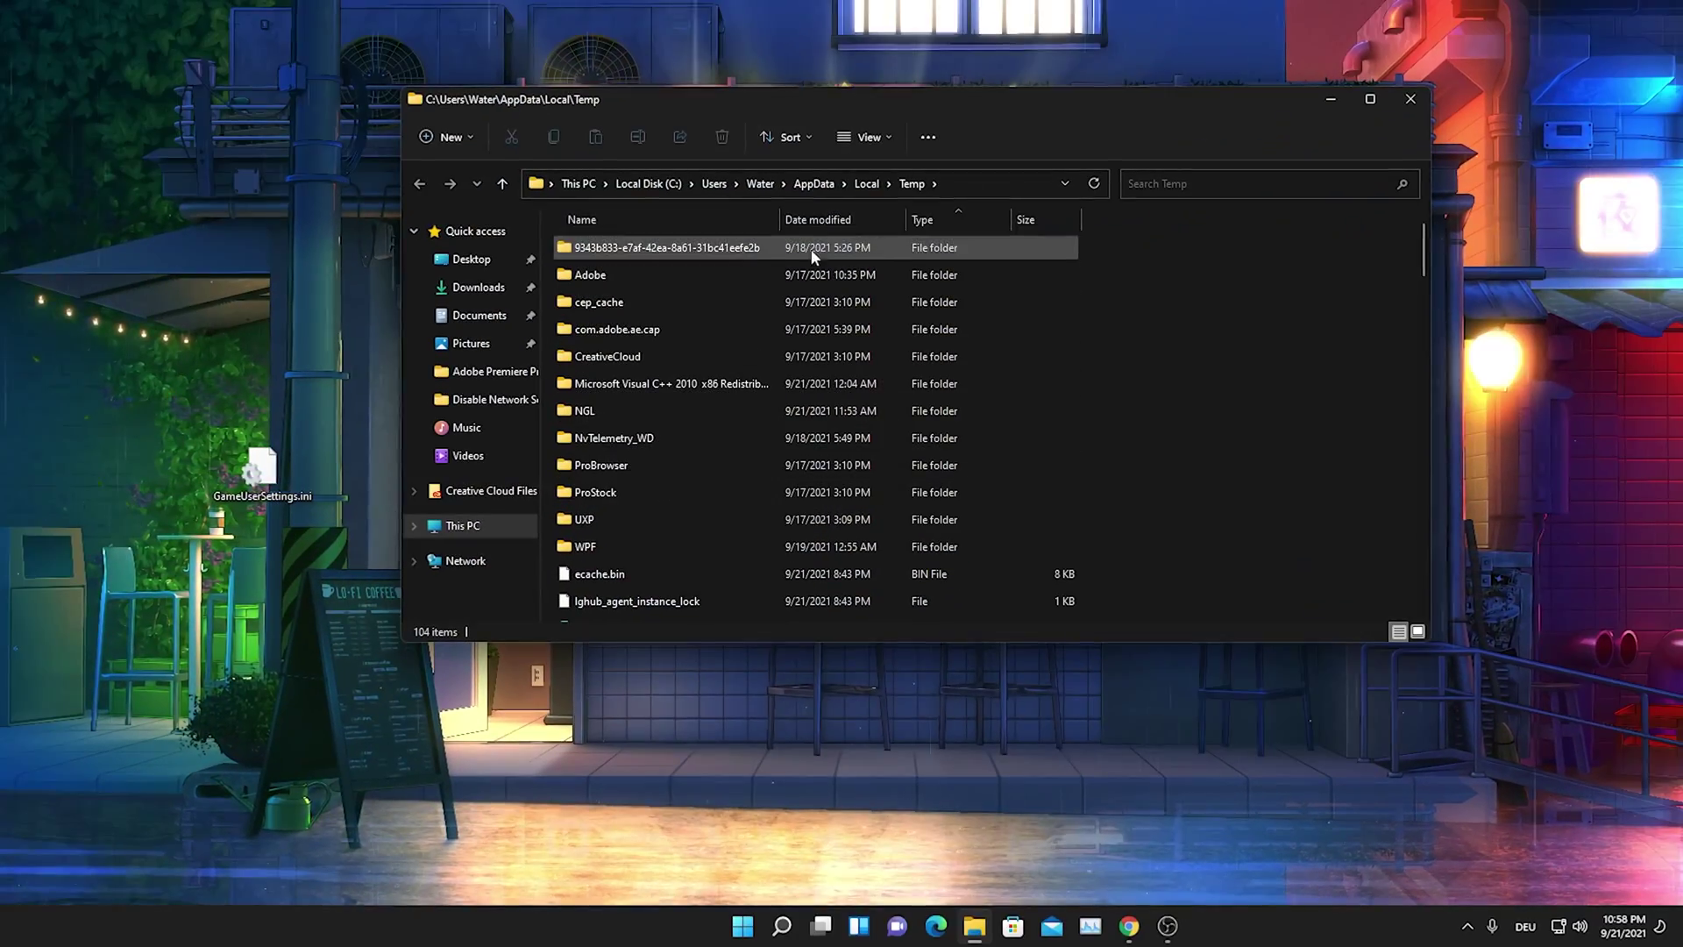
click(866, 184)
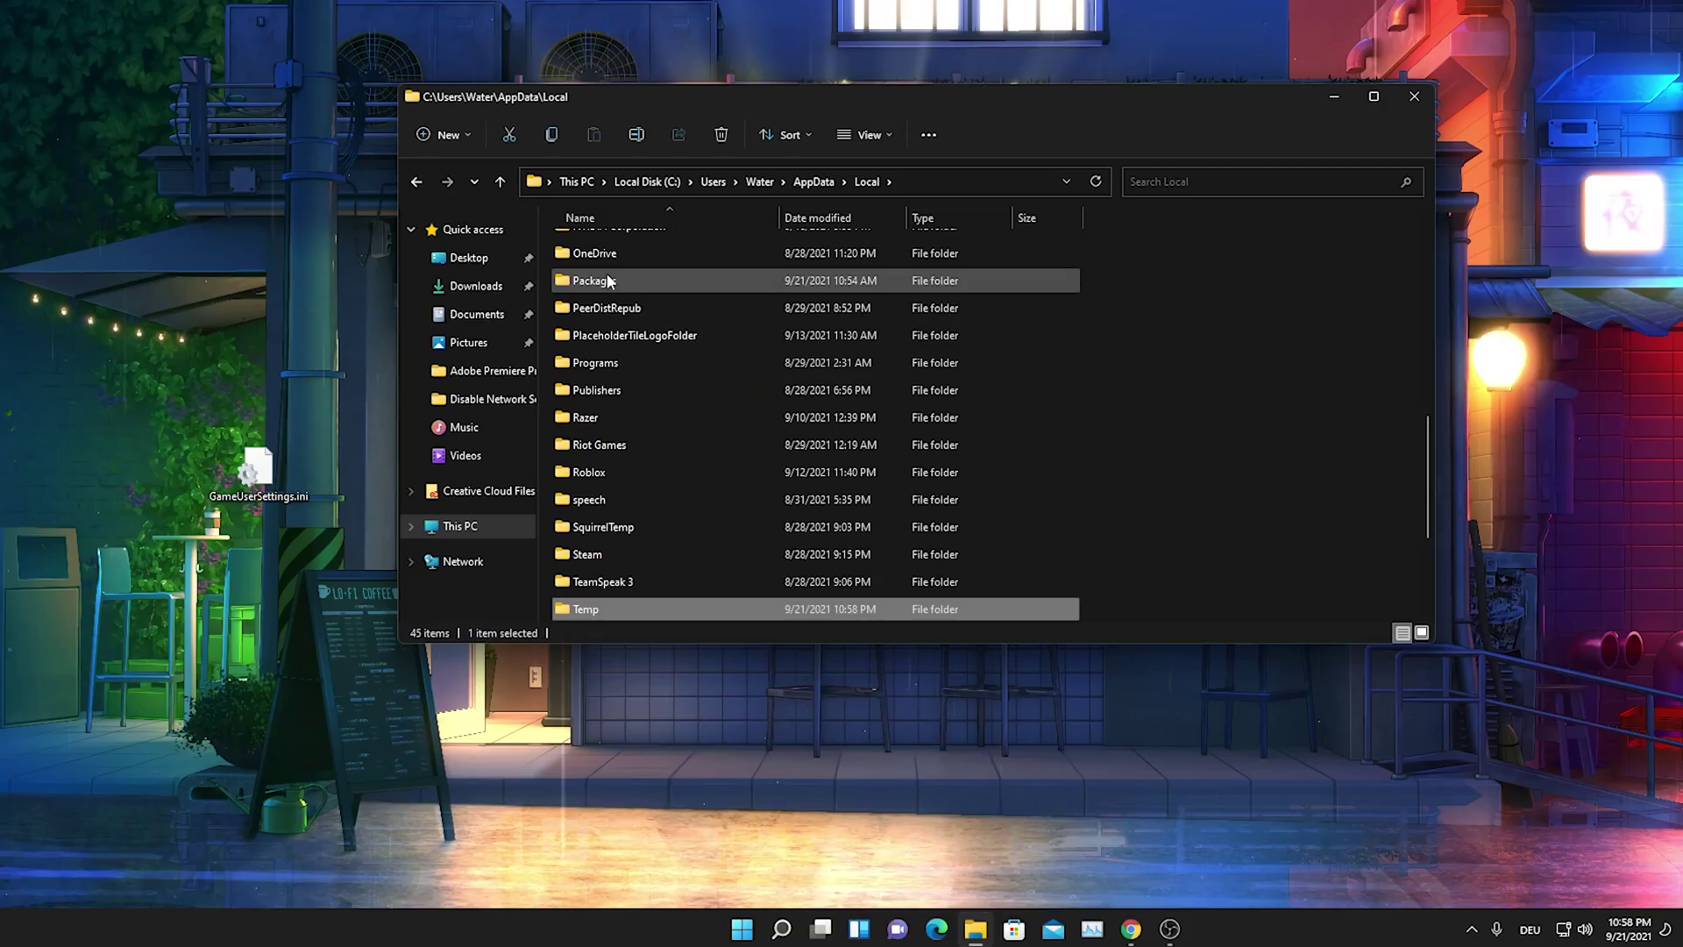
scroll(607, 272, up, 3)
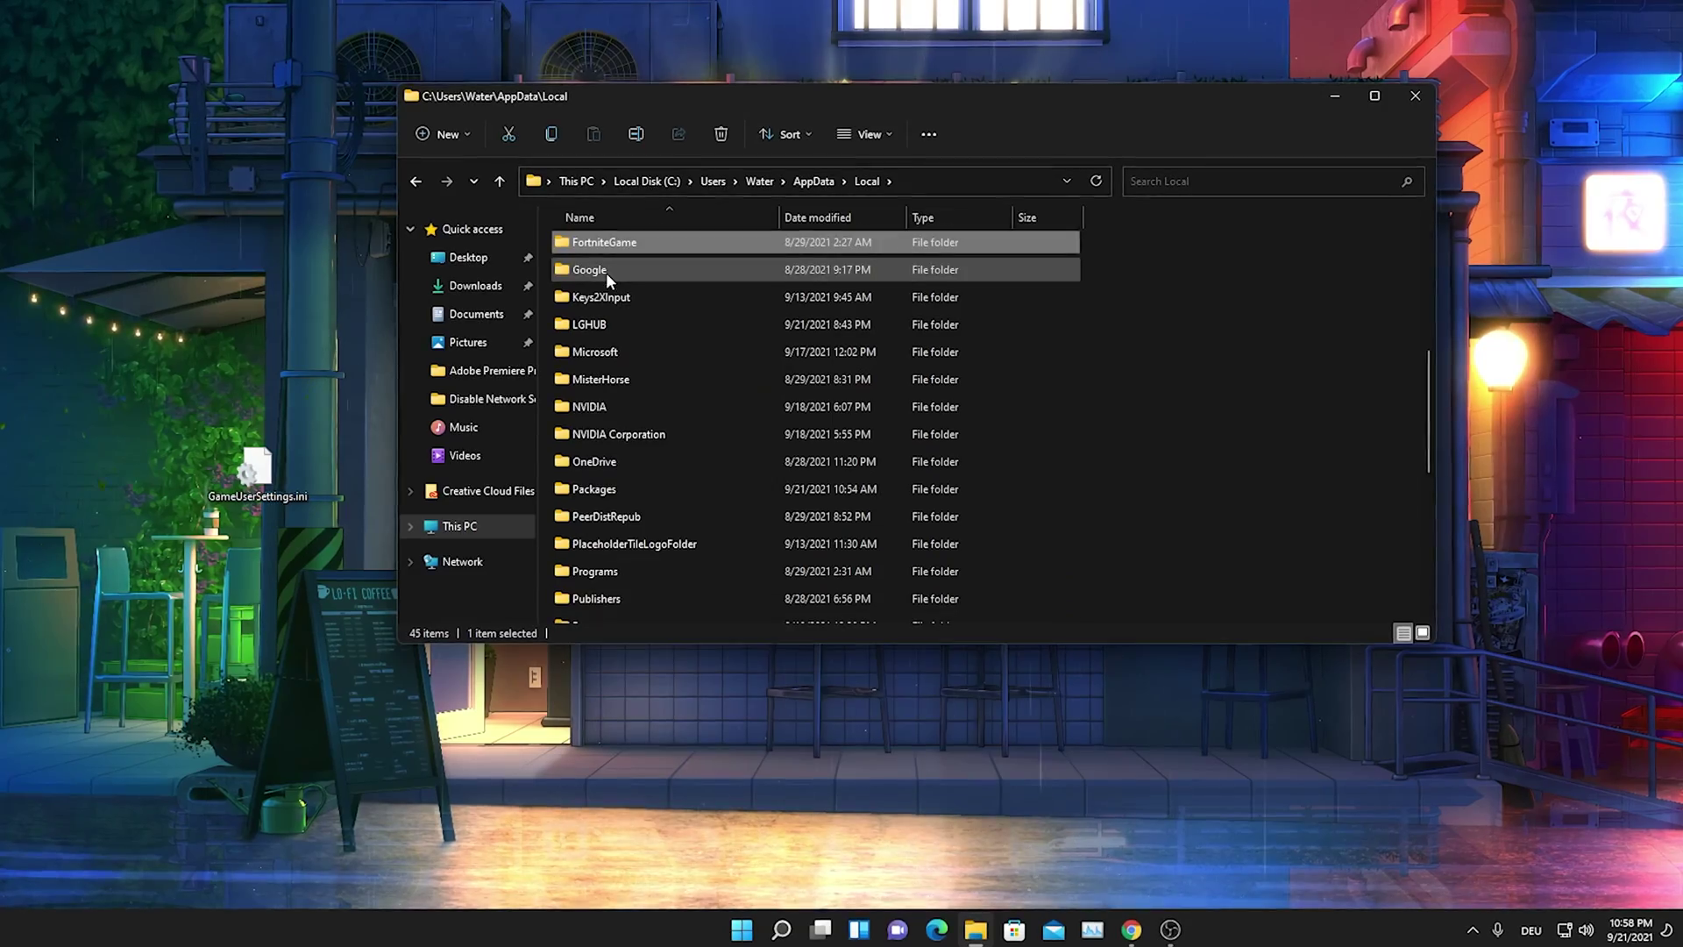
double_click(586, 244)
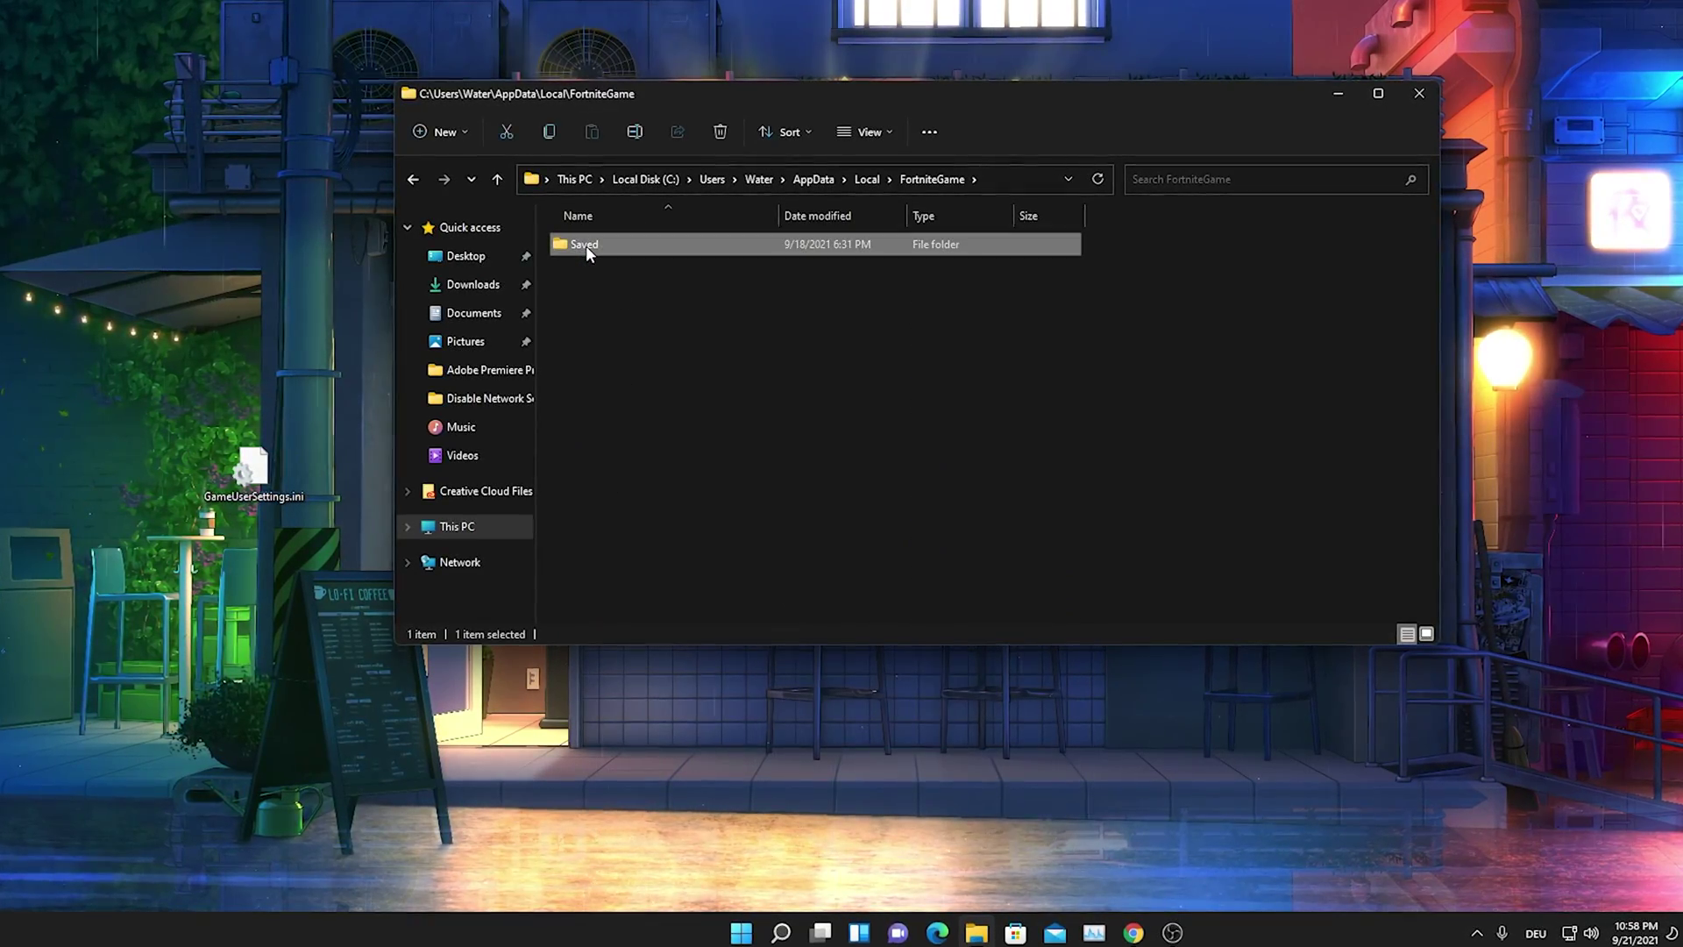
double_click(586, 245)
double_click(585, 269)
click(585, 274)
double_click(585, 272)
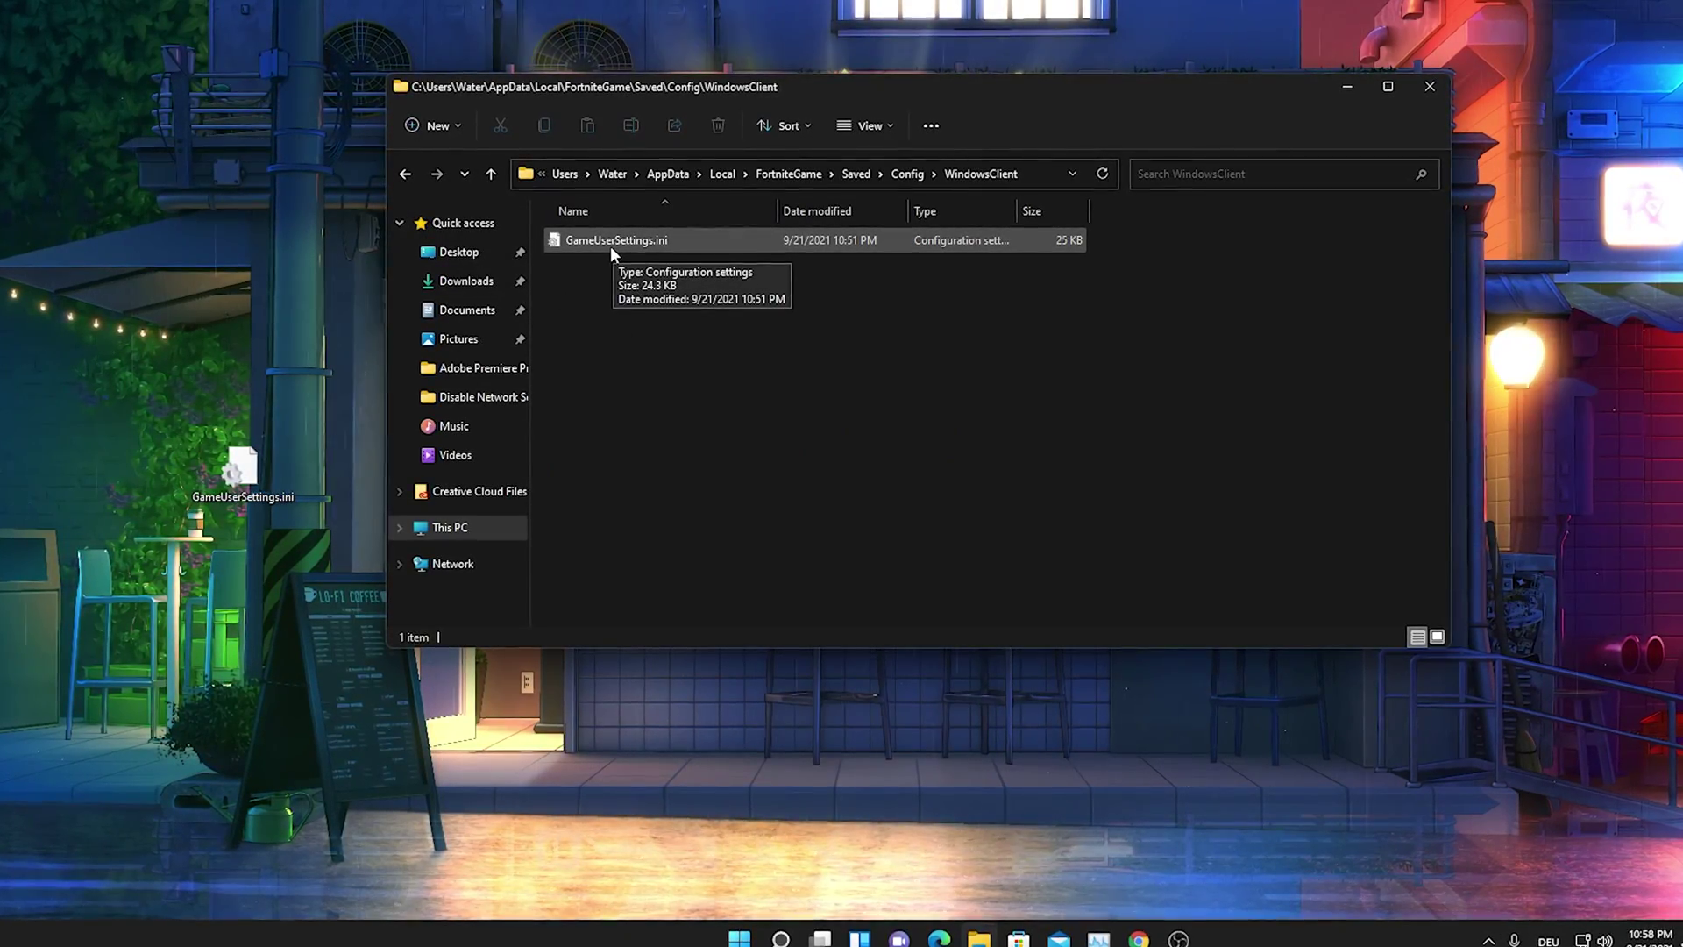
Delete the existing GameUserSettings.ini and move the desktop copy into WindowsClient.
right_click(603, 242)
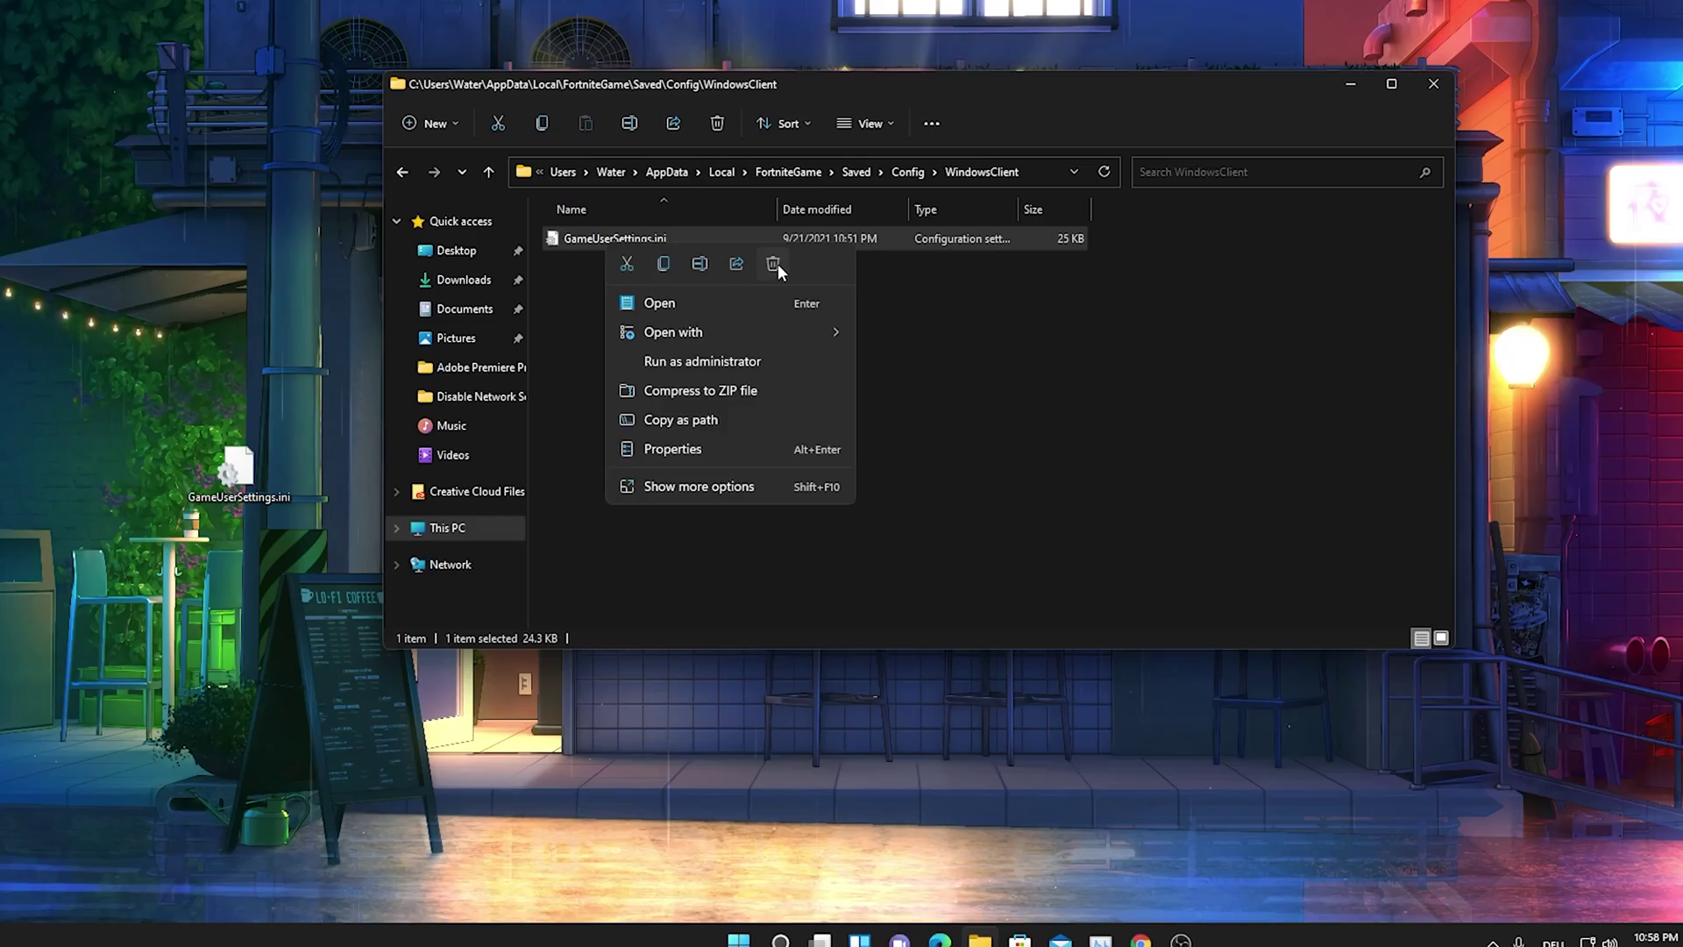
click(773, 264)
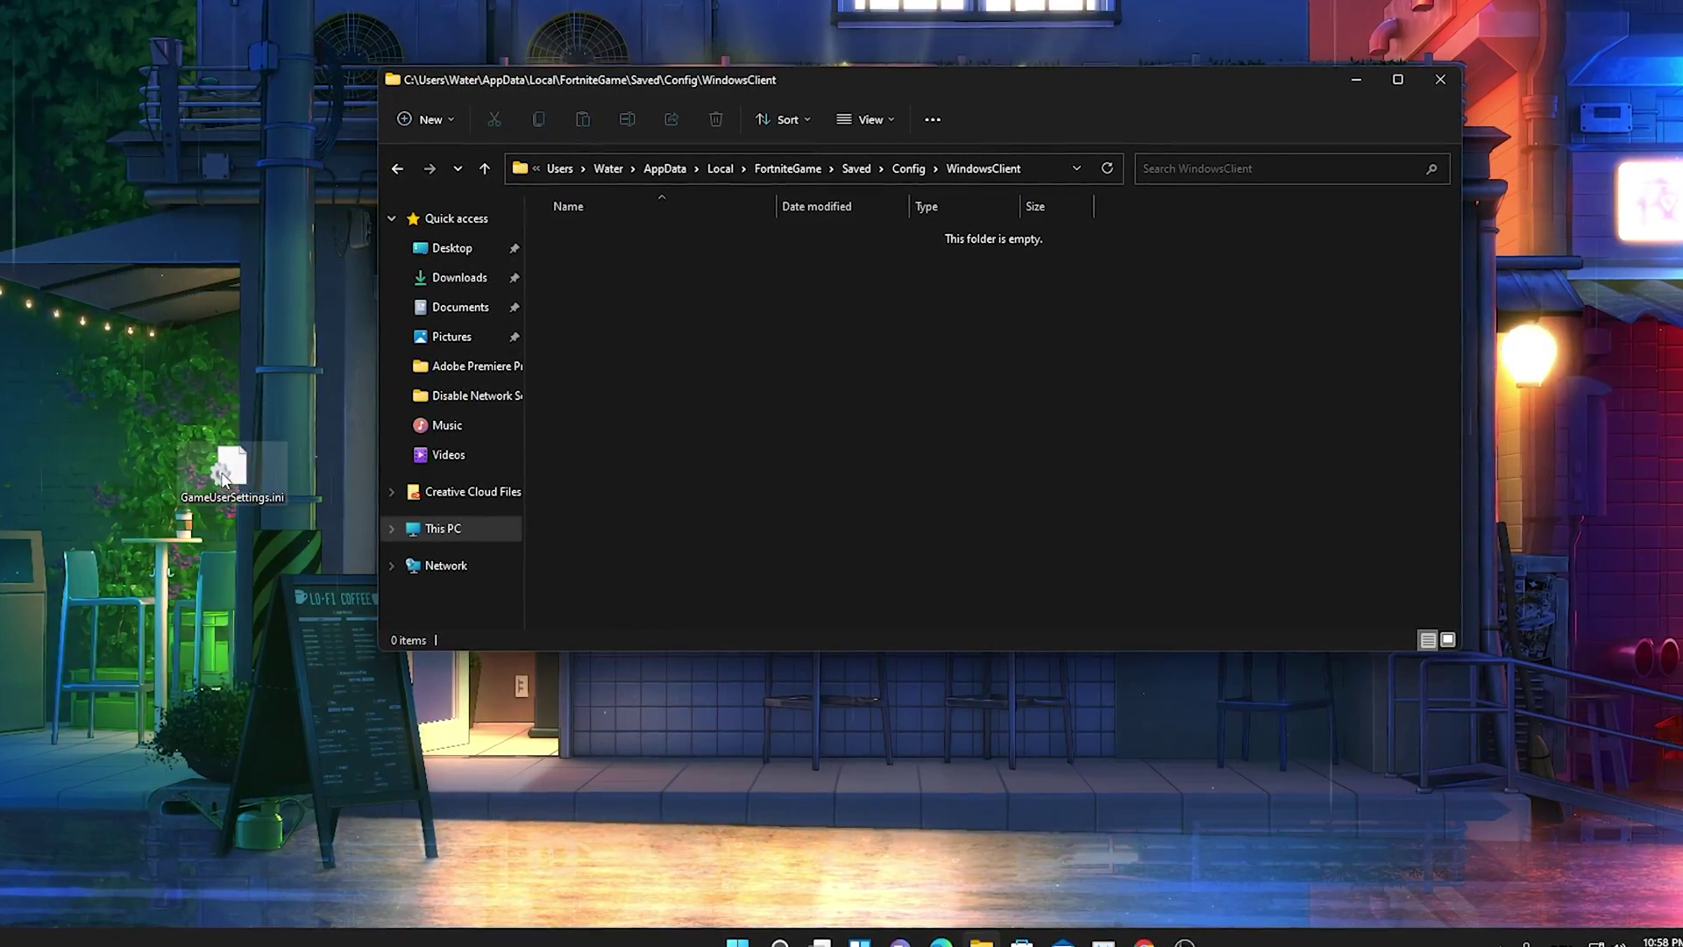
drag(221, 476, 635, 312)
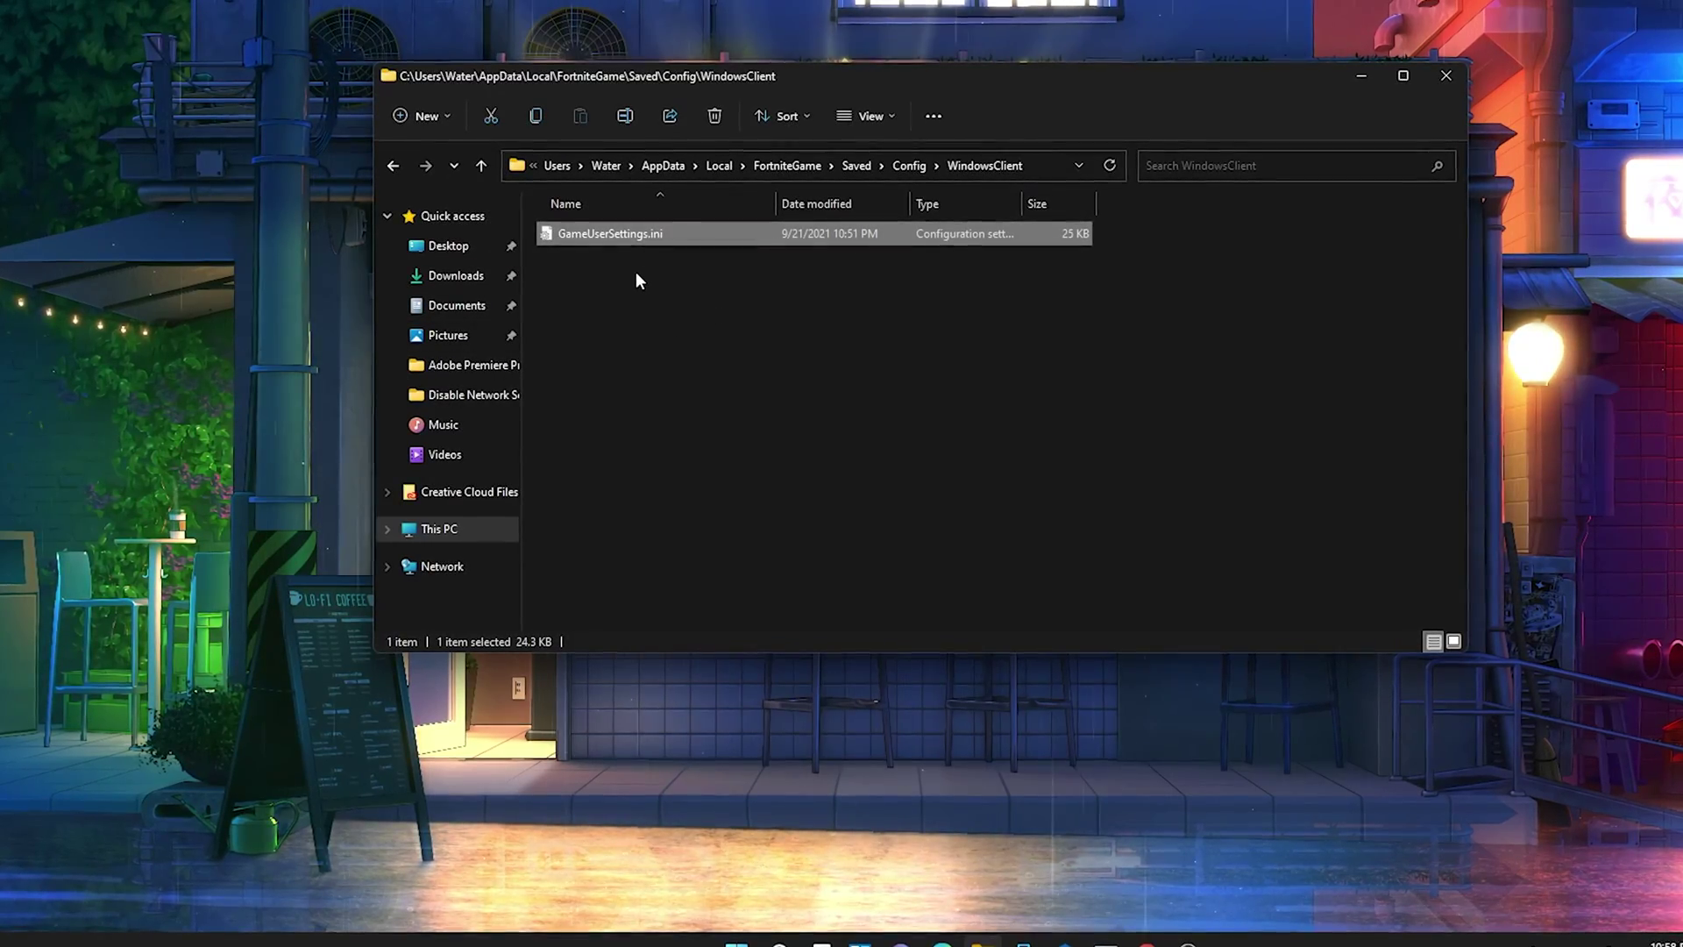
Mark the new GameUserSettings.ini as Read-only and close File Explorer.
right_click(610, 237)
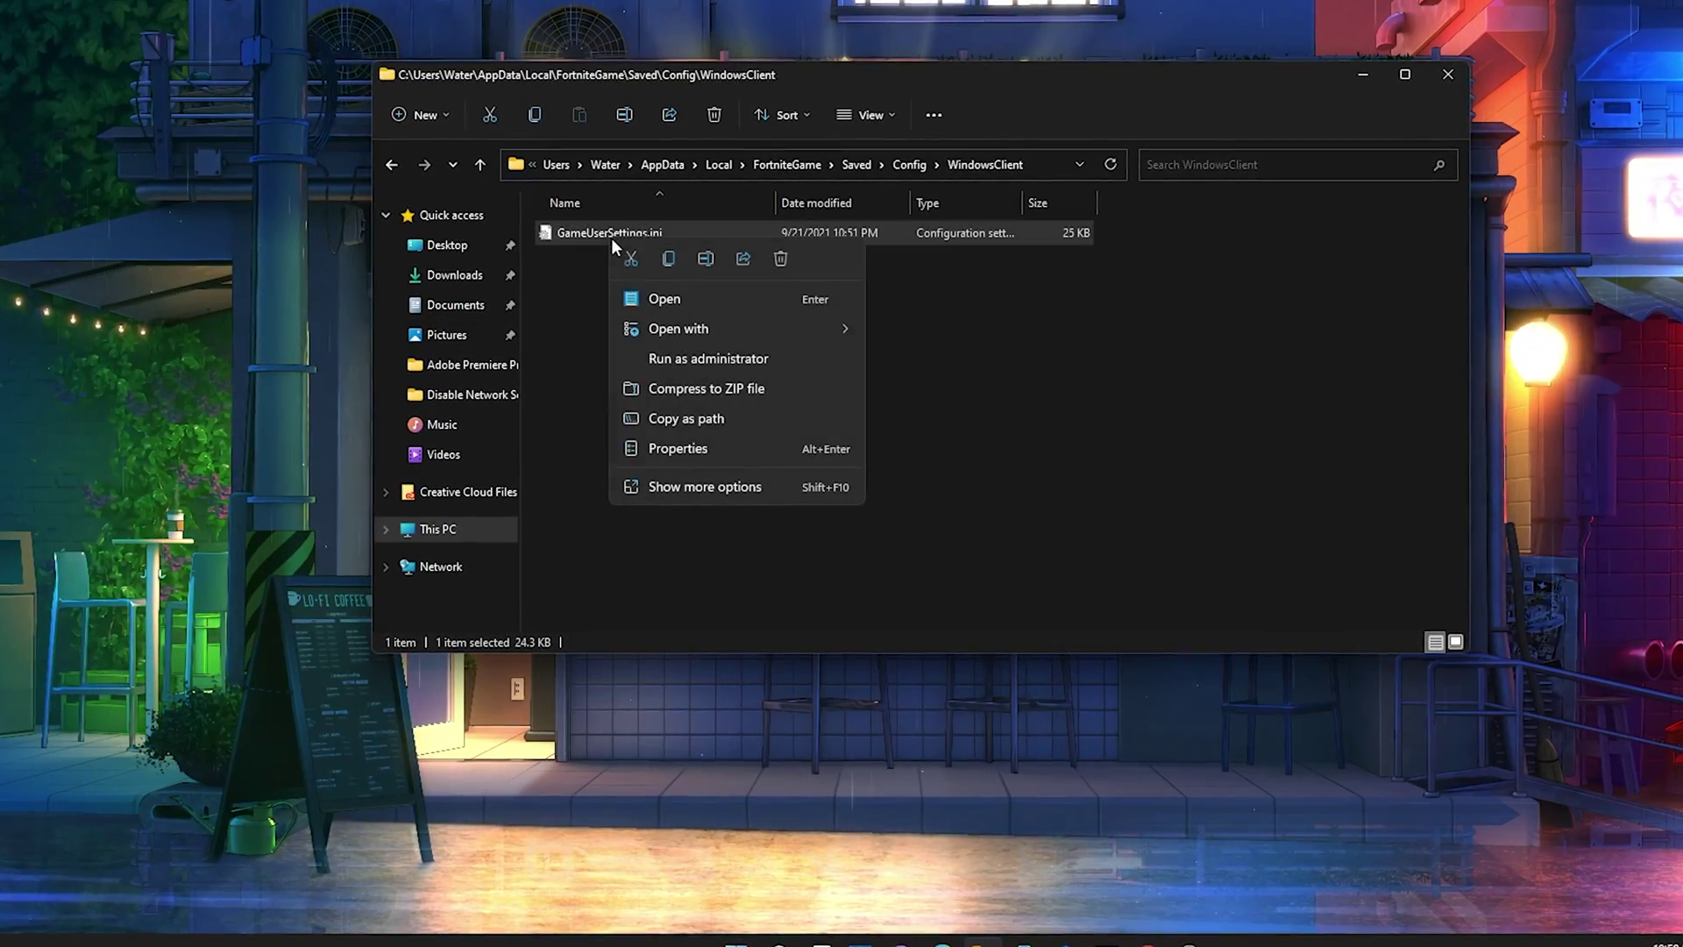
click(666, 448)
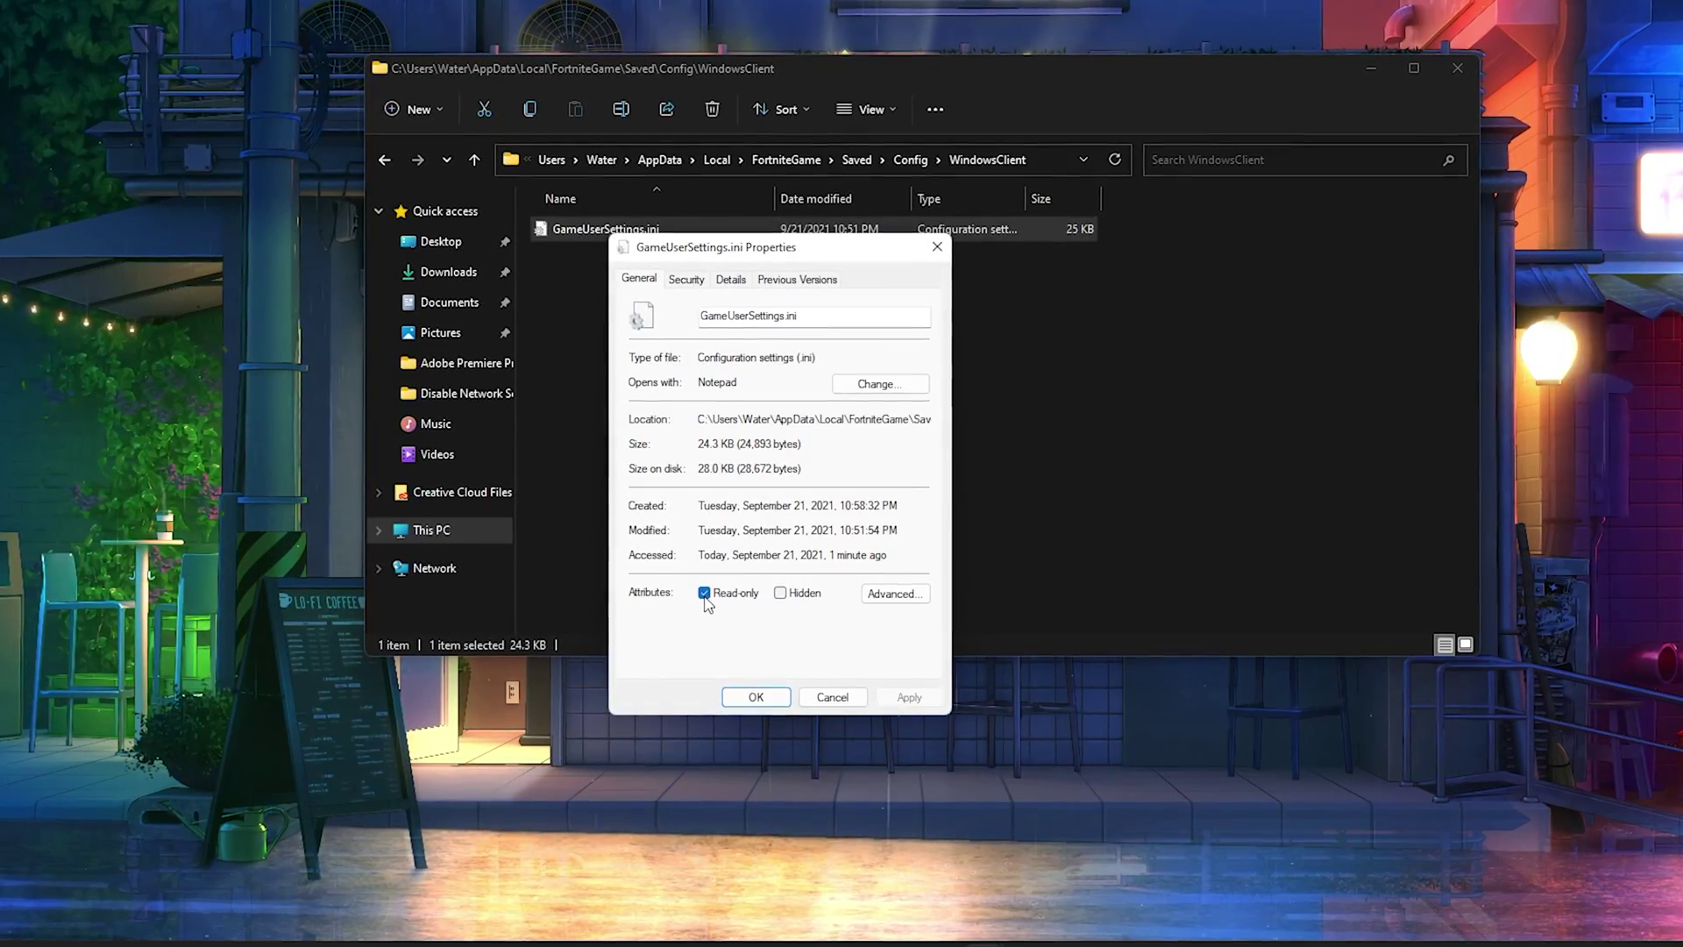
click(747, 699)
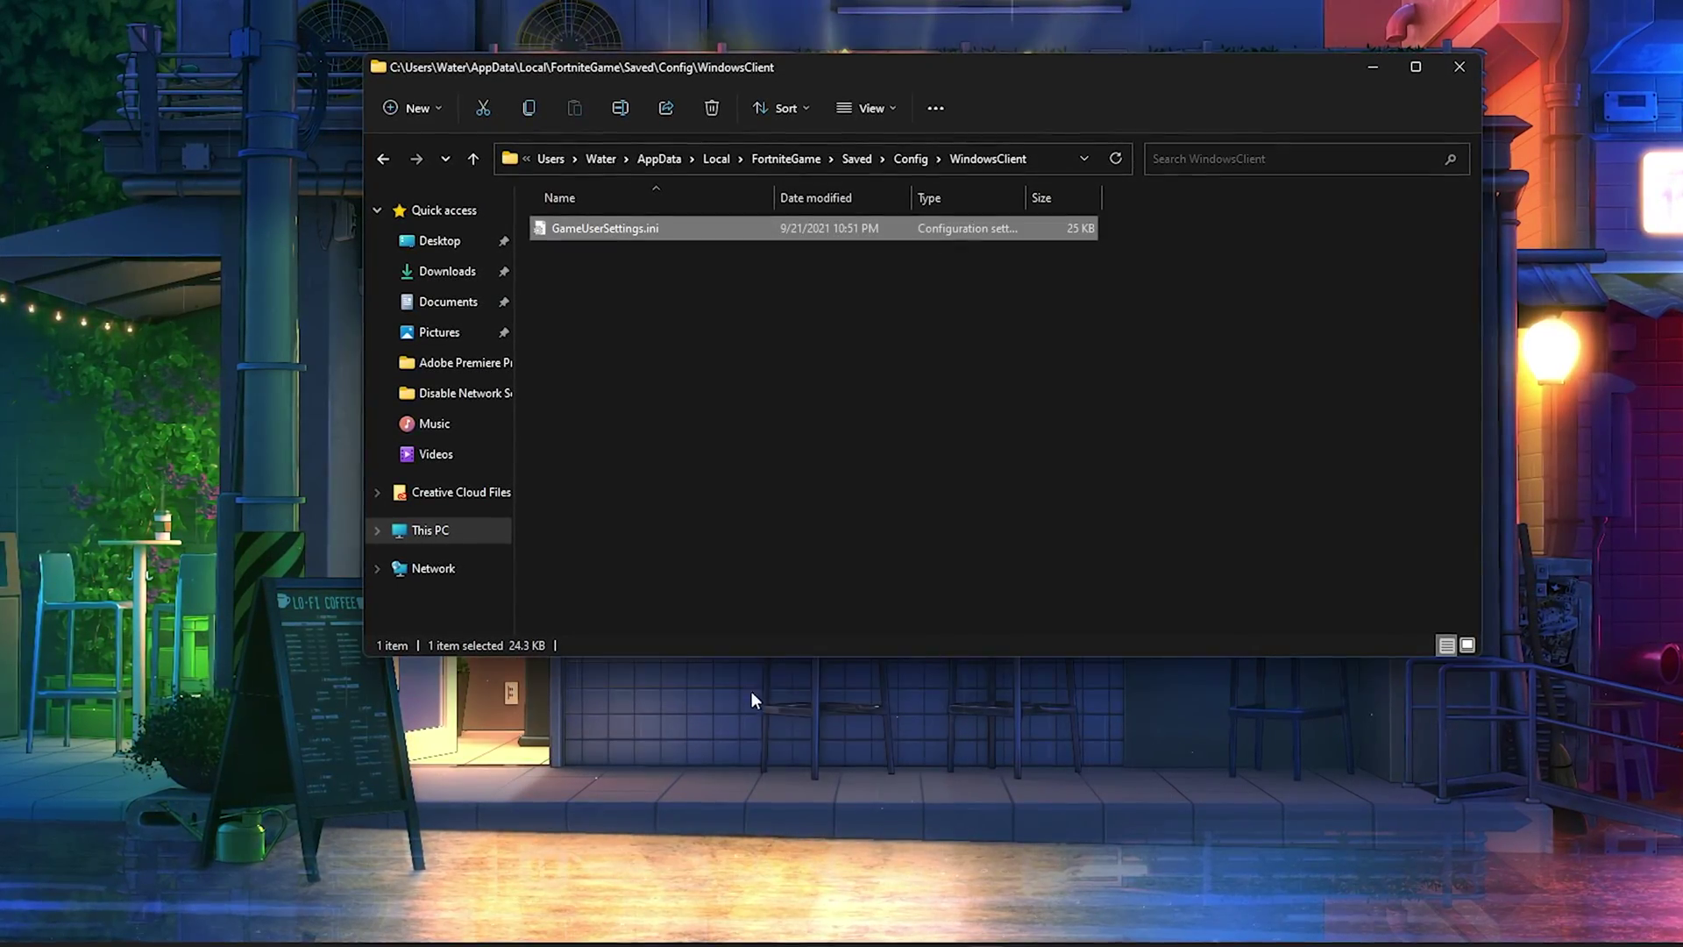
click(1458, 67)
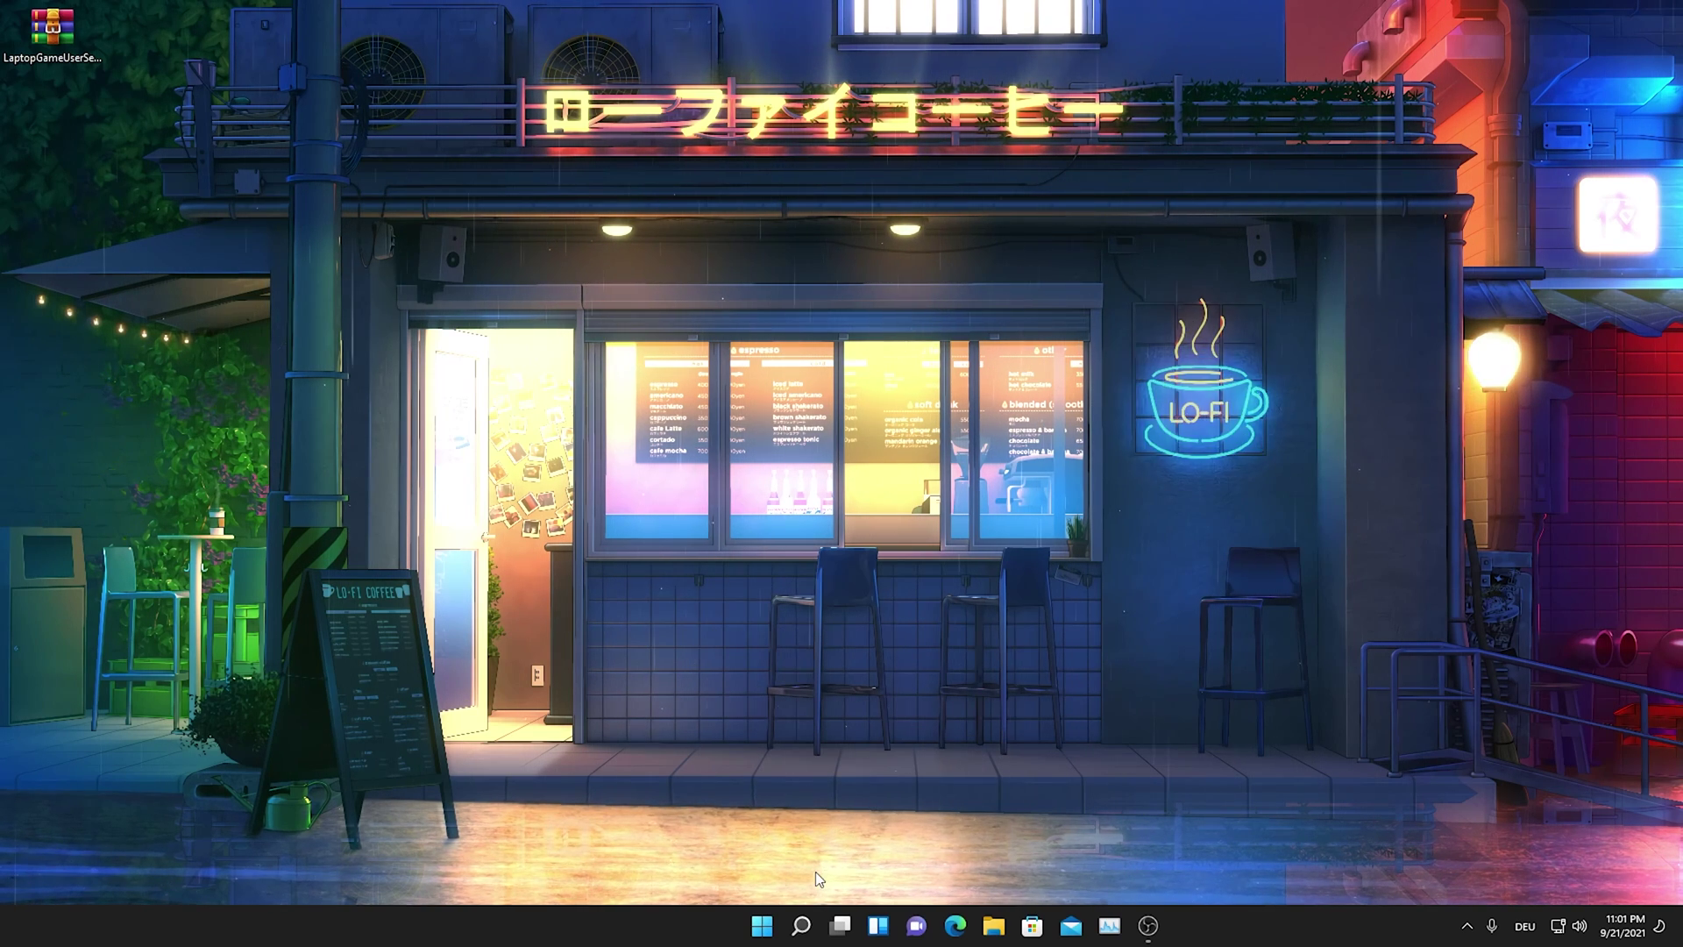
Search 'ener' and open Edit power plan for the QuickCpuScheme plan.
key(super)
text(ener)
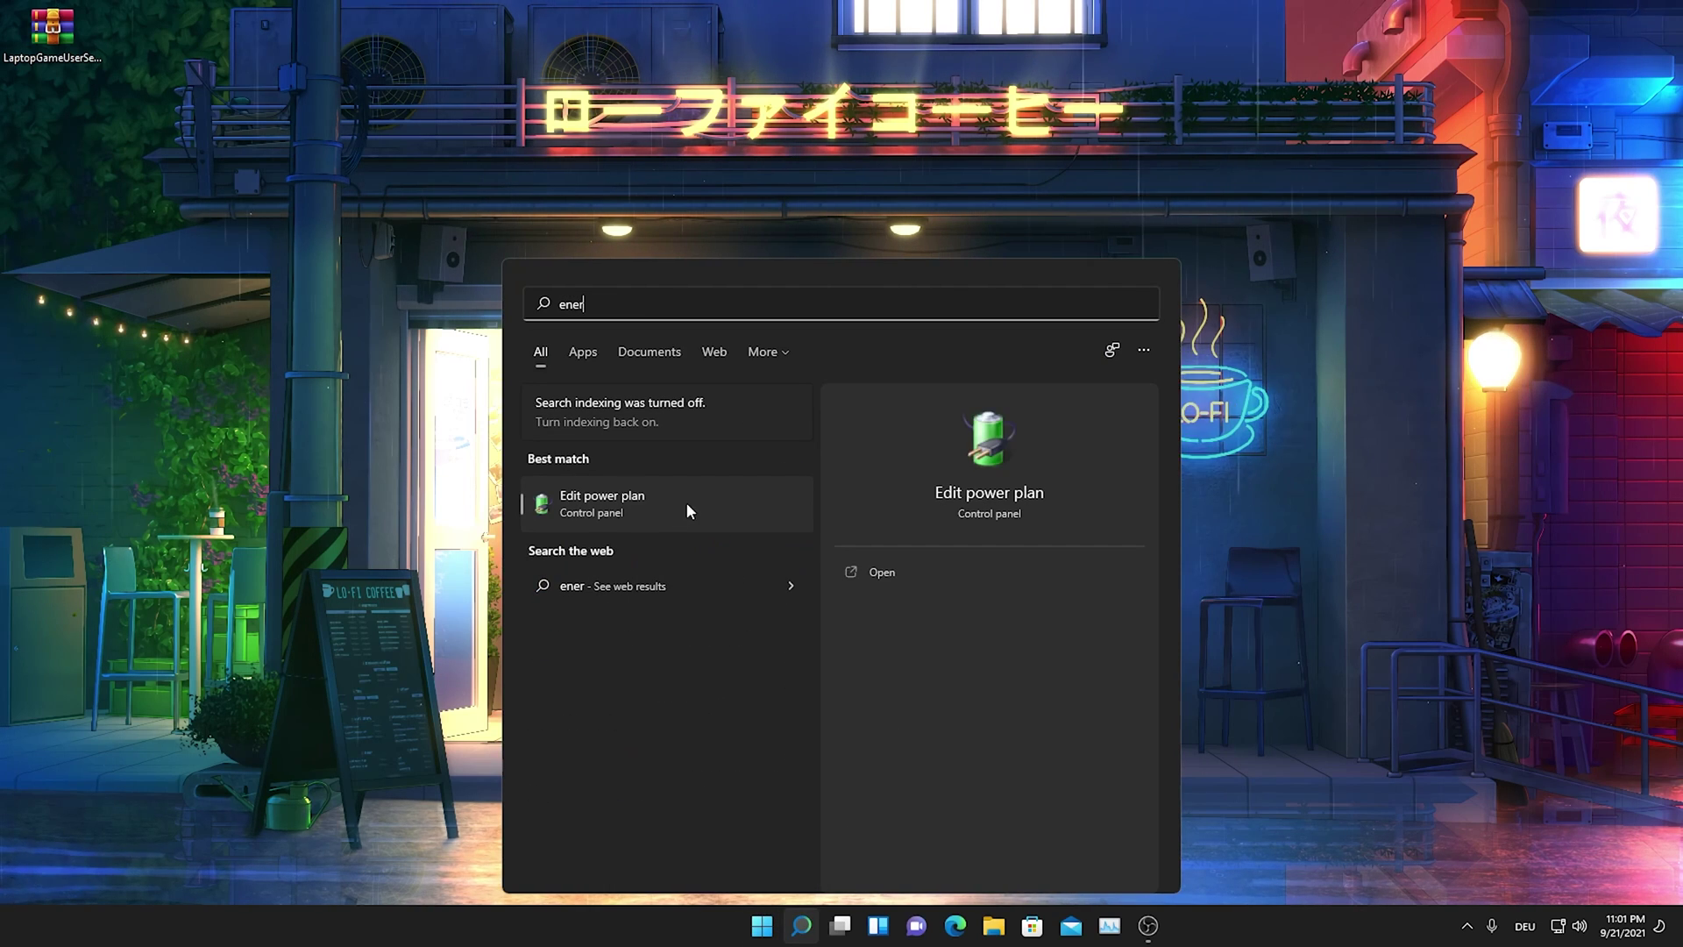
click(588, 515)
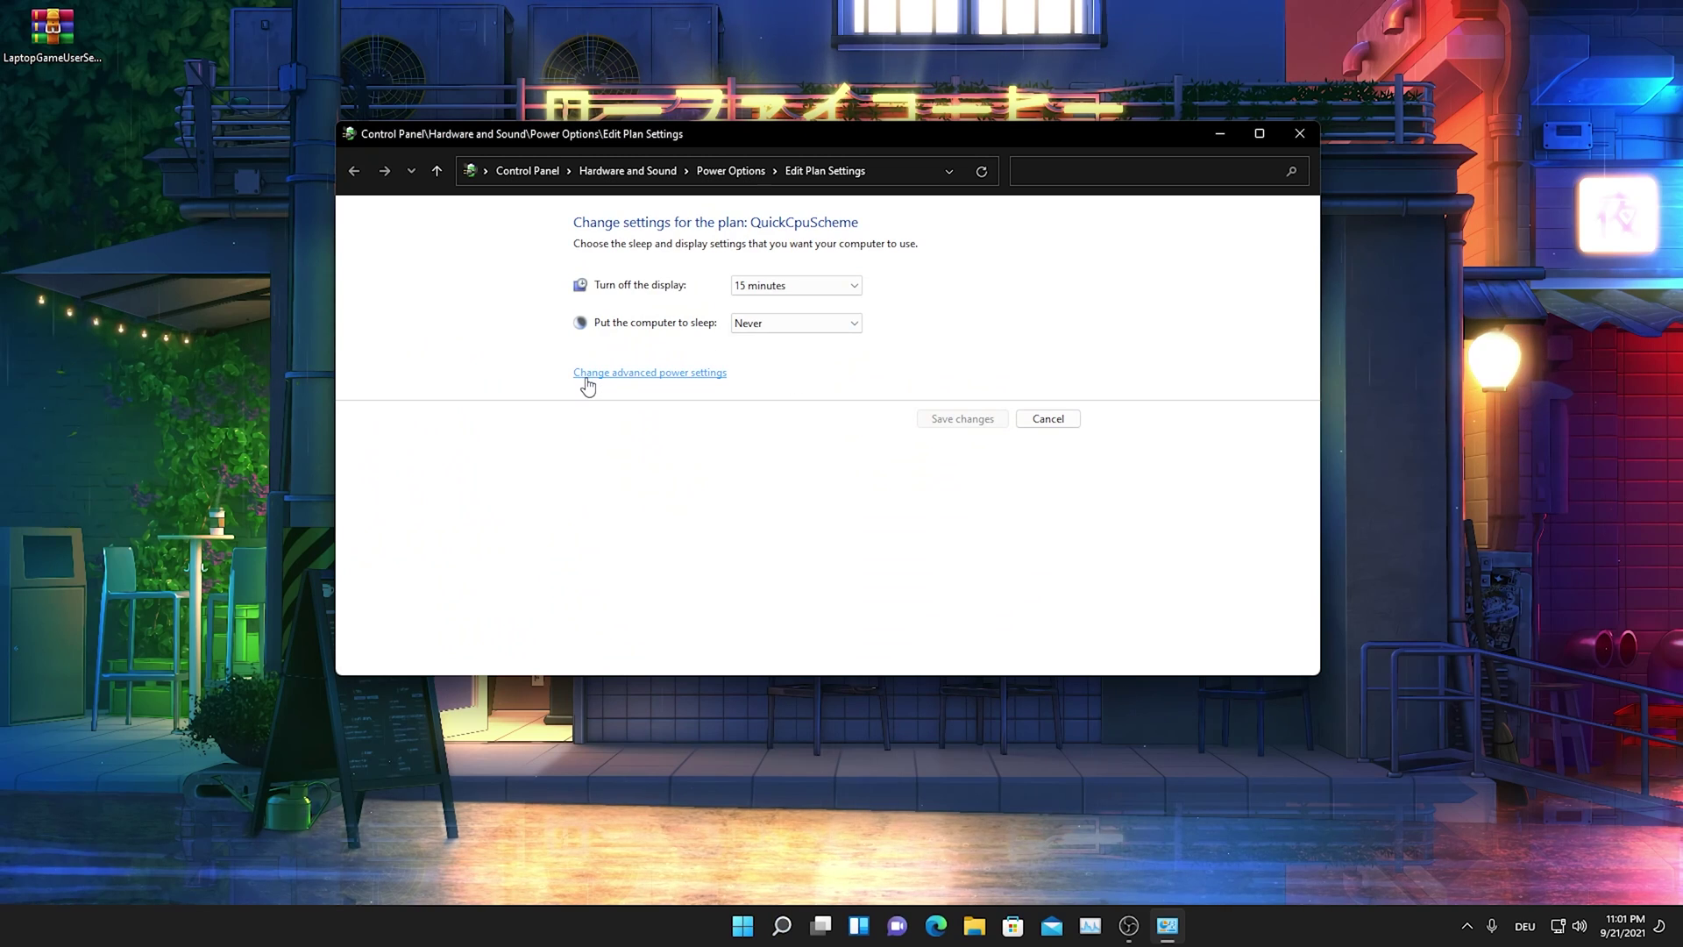
Open the advanced power settings, centre the Power Options dialog, and close Edit Plan Settings.
click(645, 374)
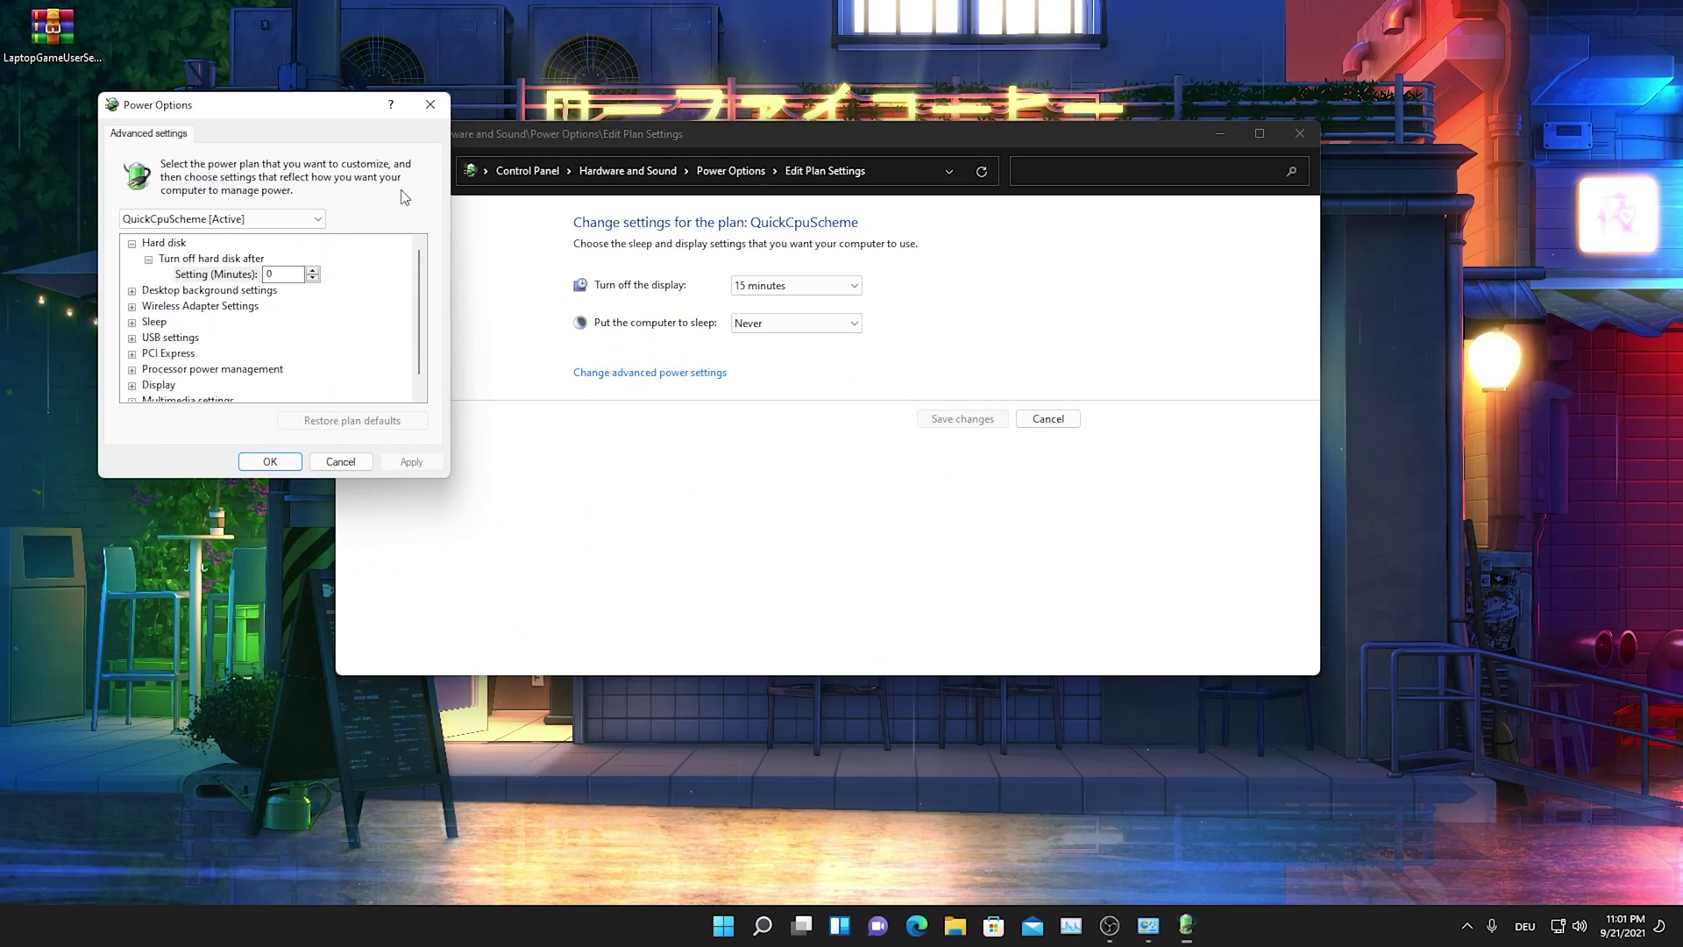
drag(322, 122, 909, 200)
click(1282, 151)
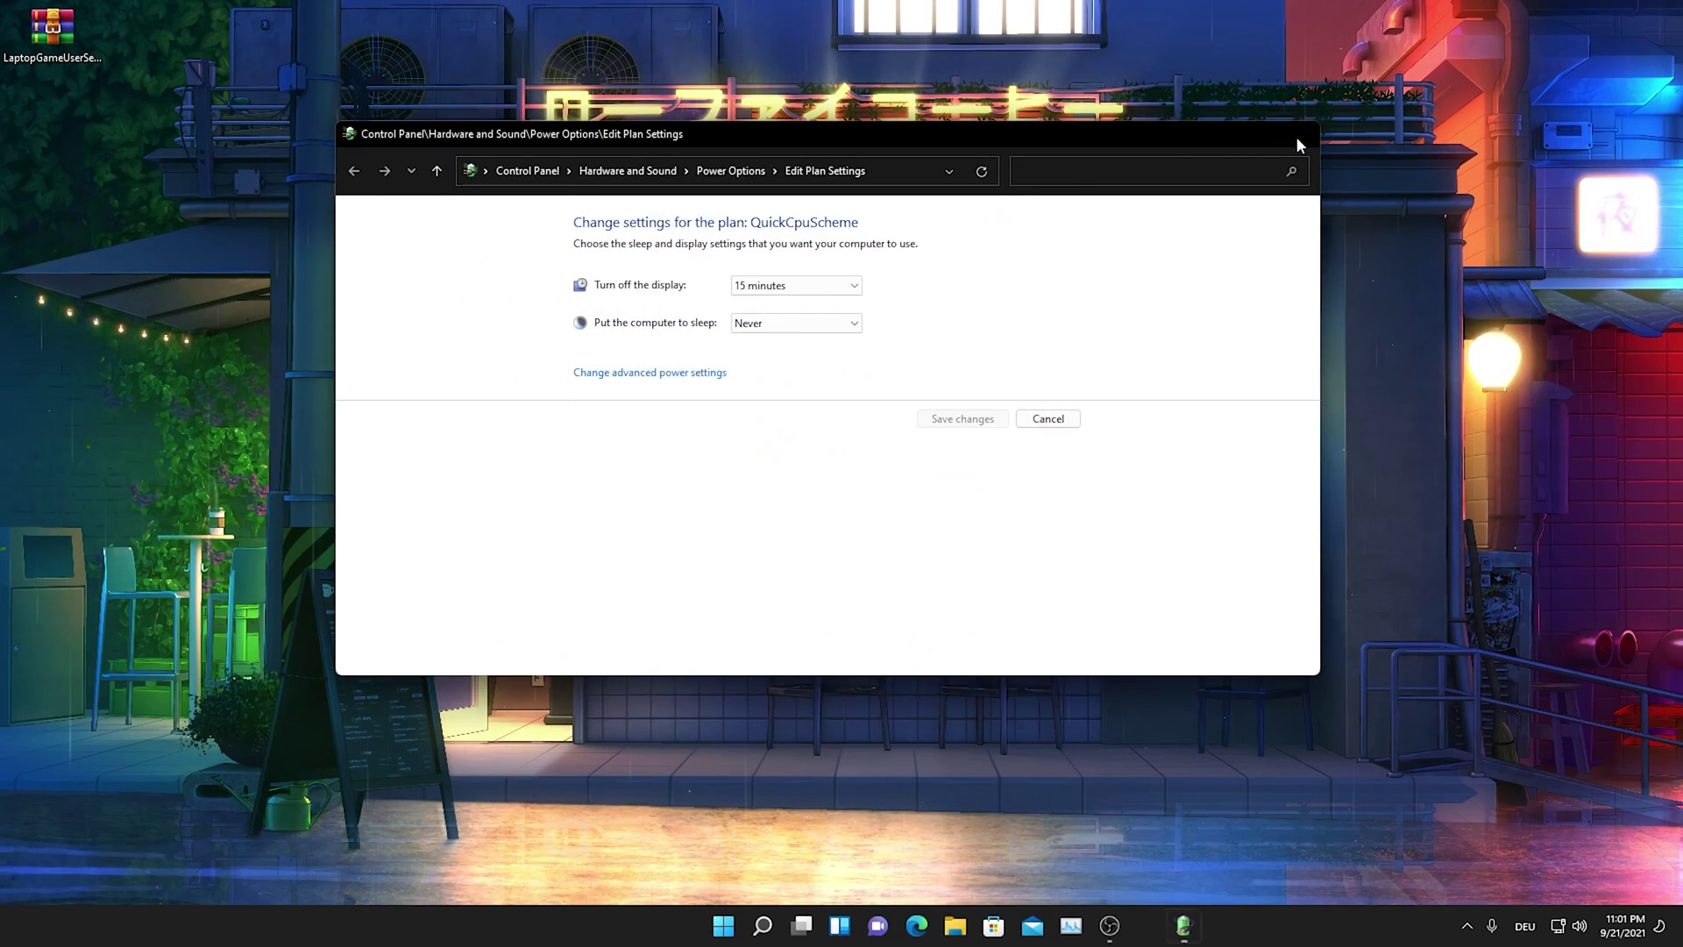
click(1298, 133)
Confirm minimum and maximum processor state are both 100%, then save with OK.
scroll(764, 423, down, 1)
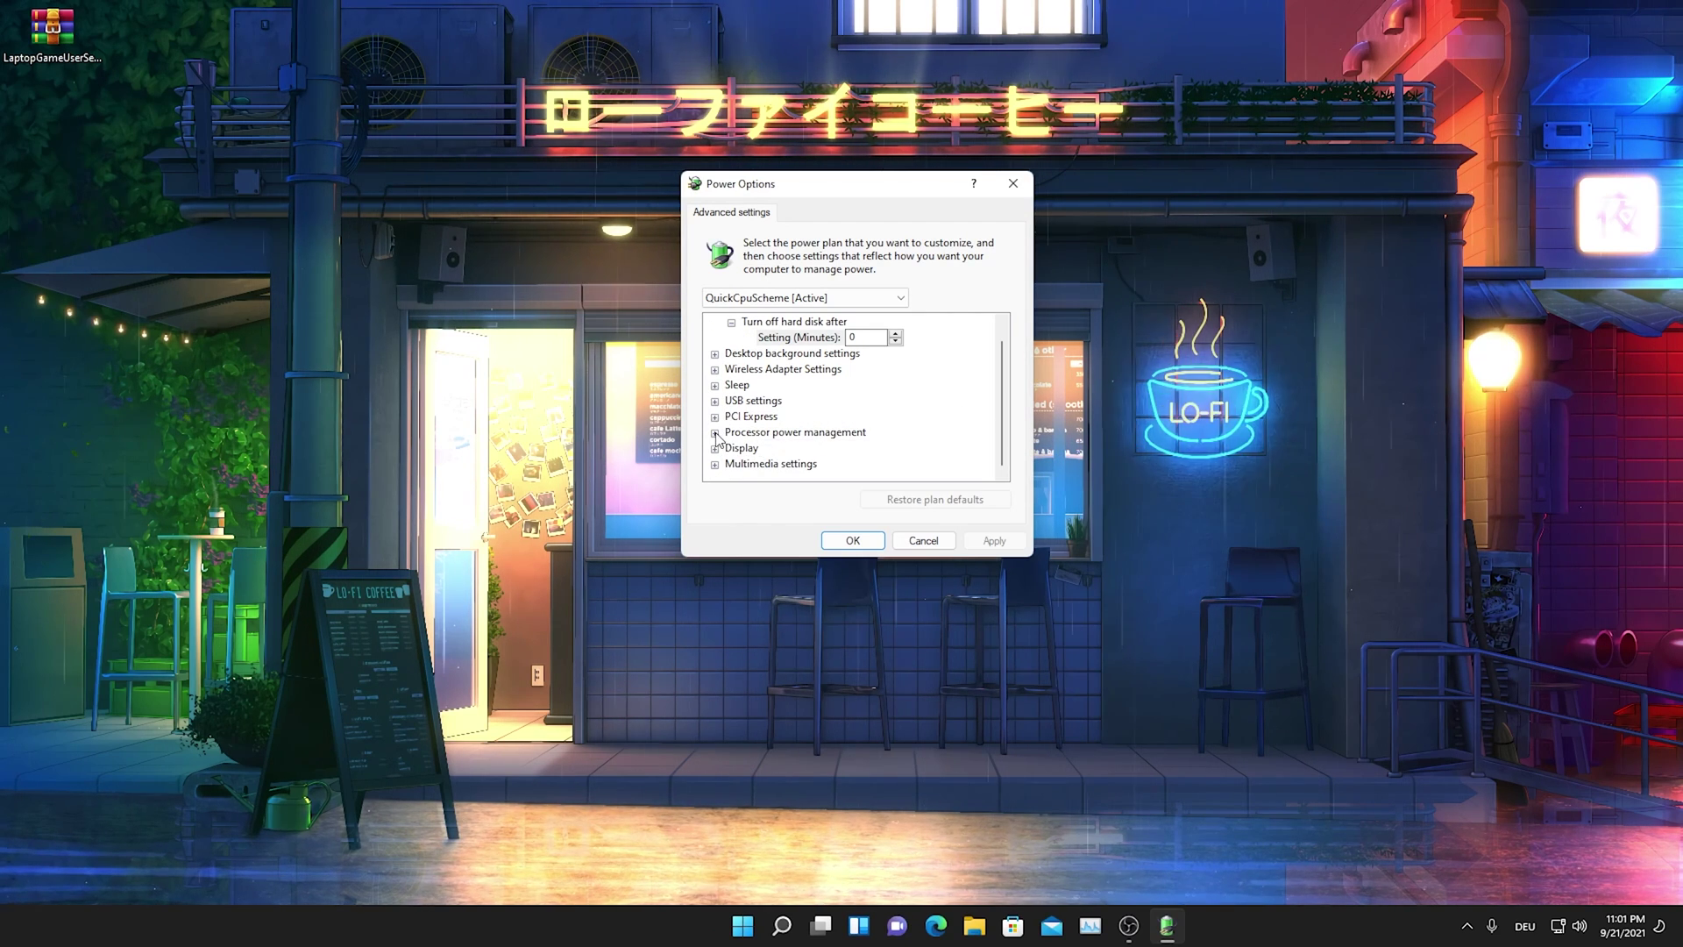
scroll(753, 440, down, 2)
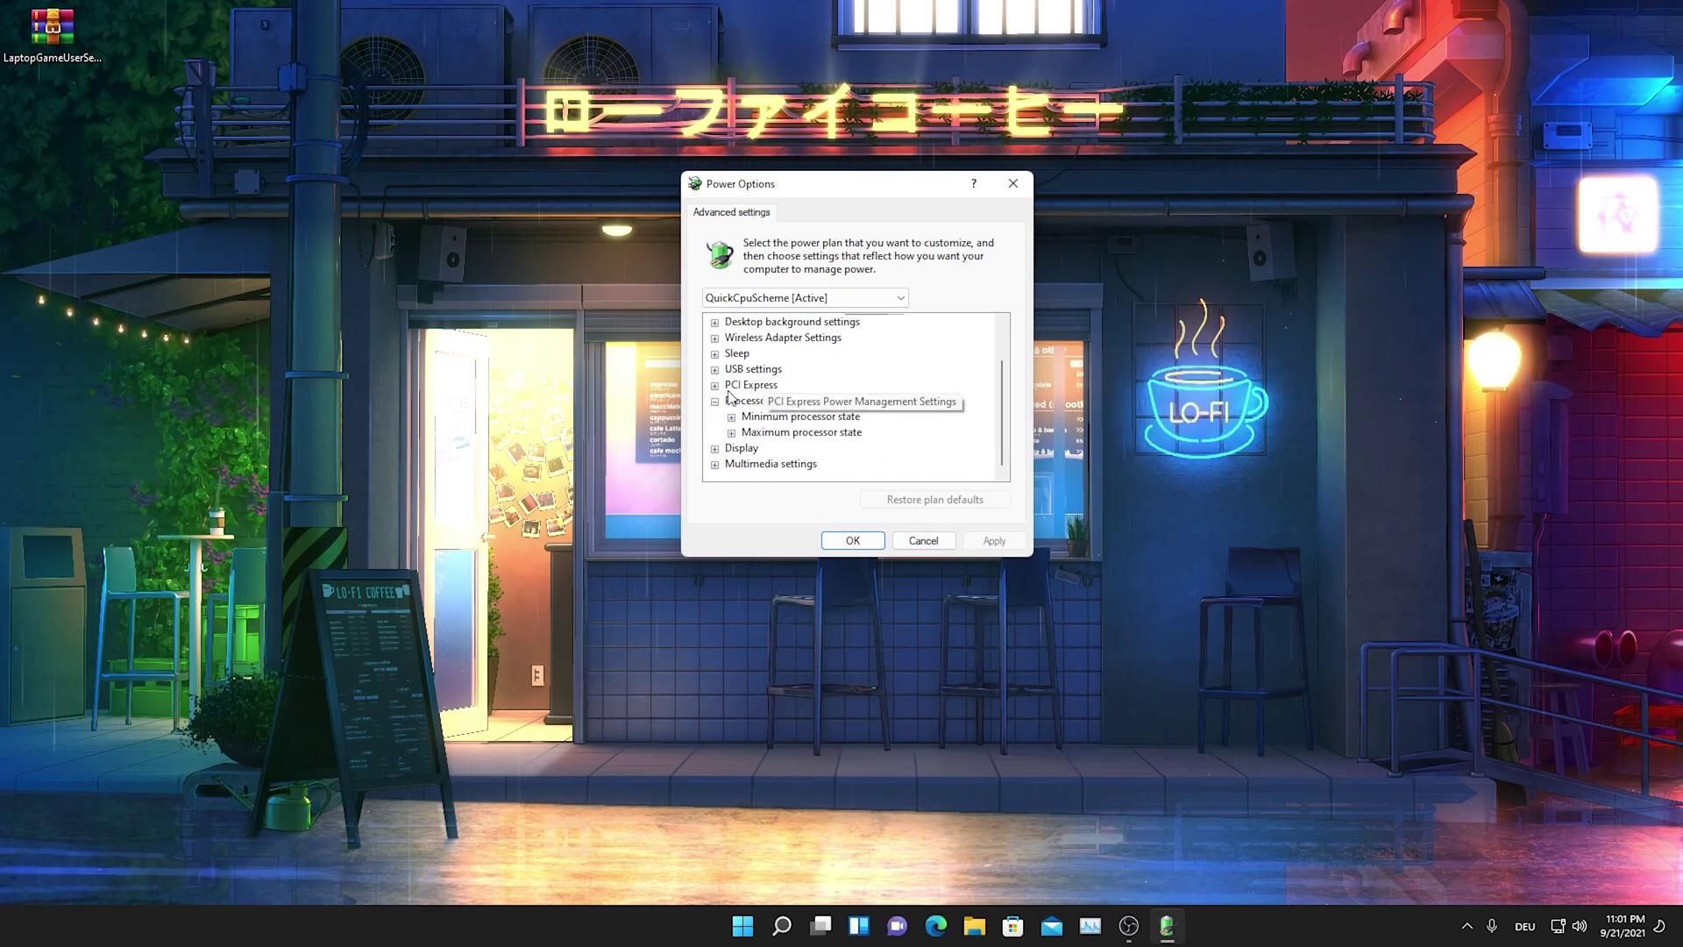
click(732, 418)
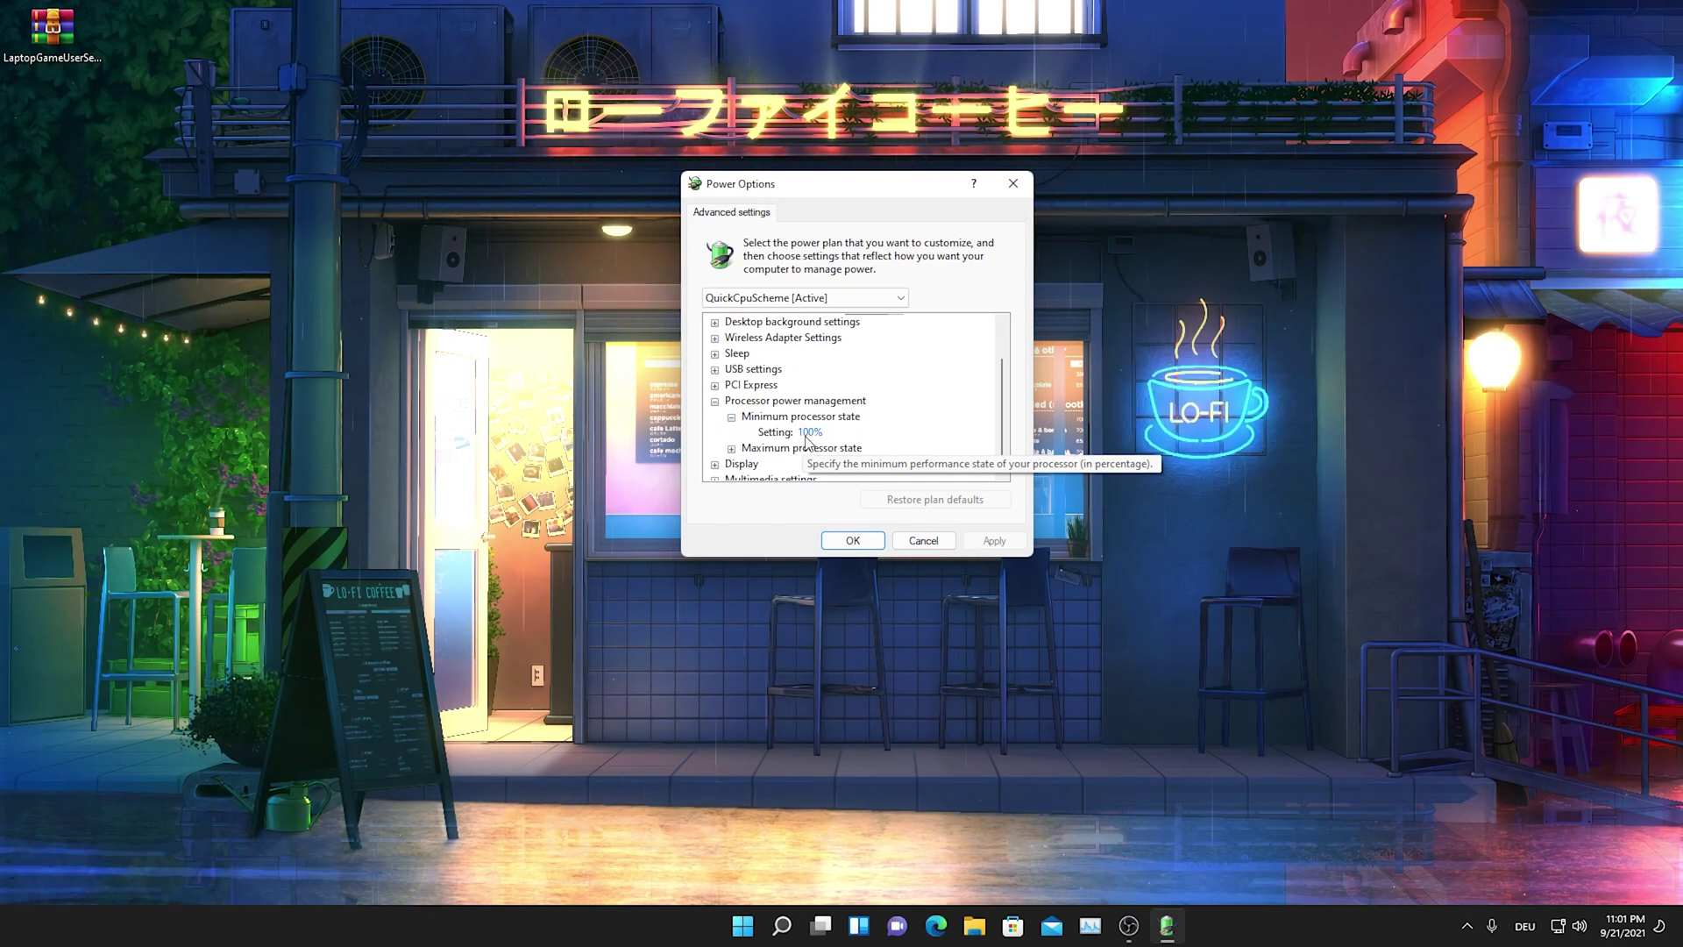
click(732, 449)
scroll(879, 359, down, 2)
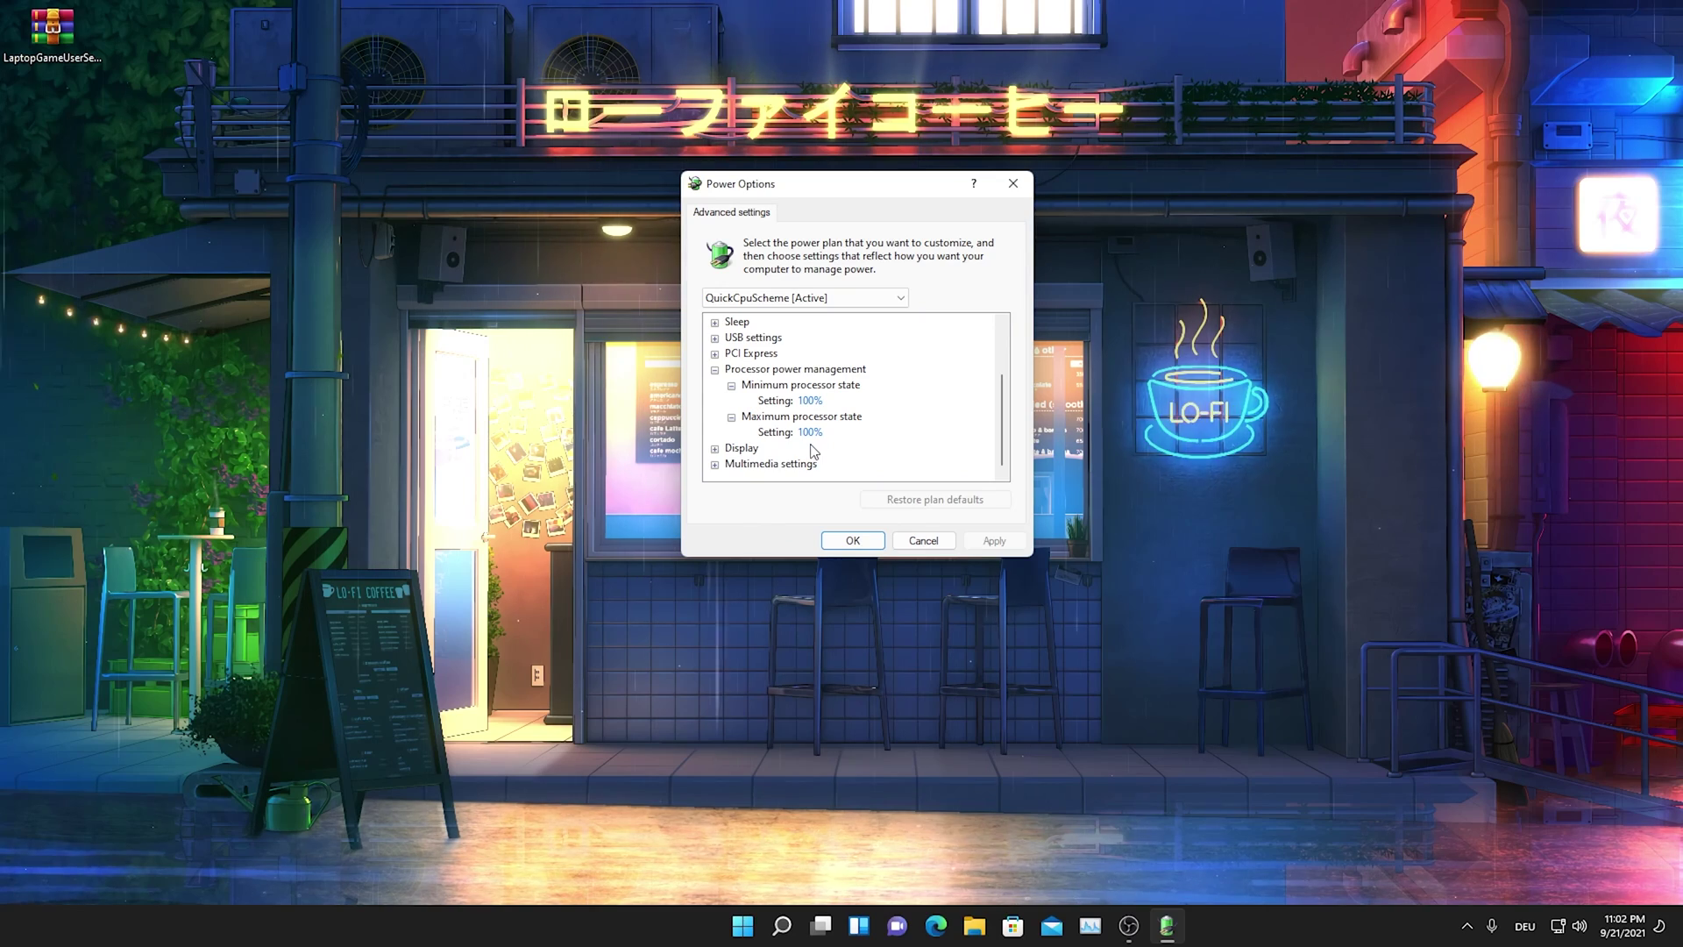
click(850, 541)
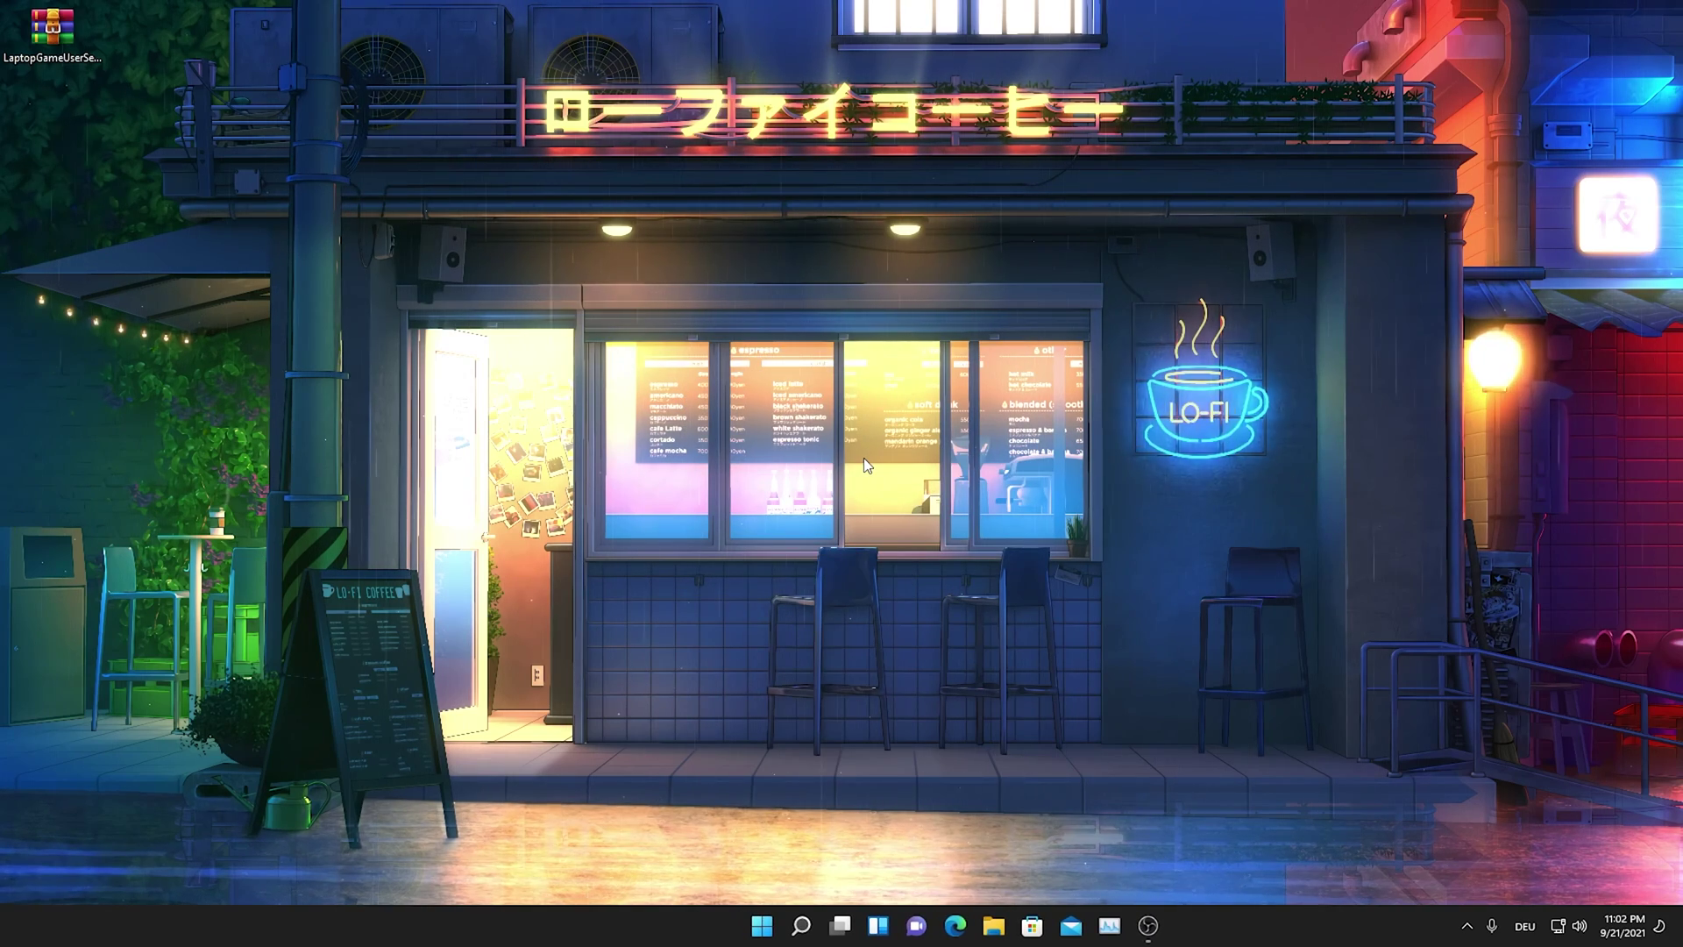